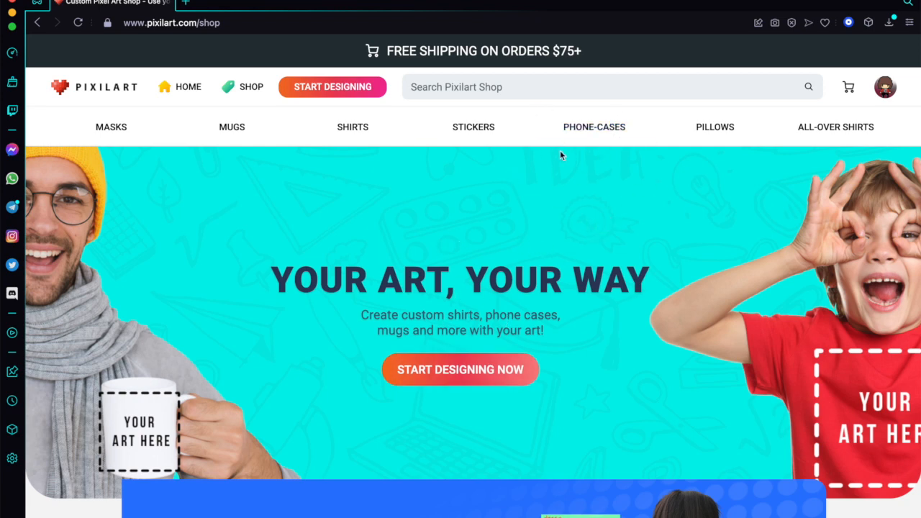
scroll(560, 151, down, 5)
scroll(538, 223, up, 5)
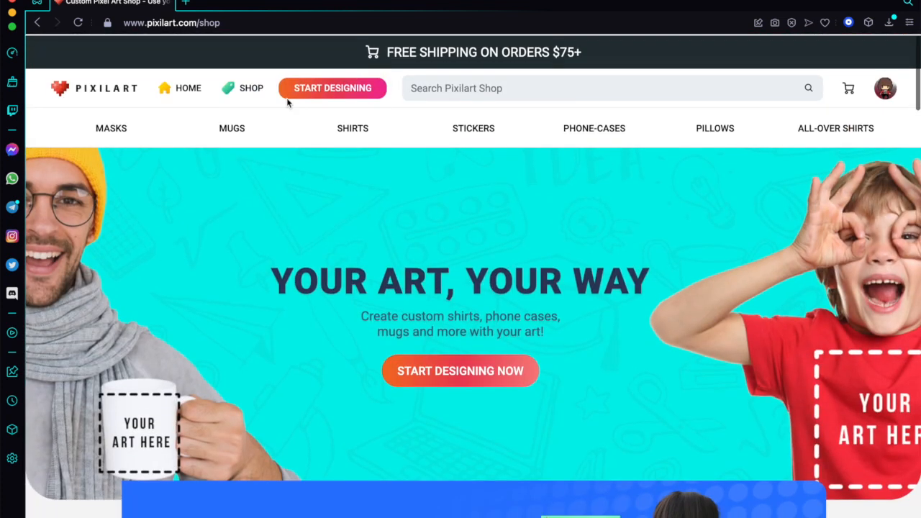
- Search the web for "pixil art" and open the Pixilart site from the "Make pixel art online for free" result
click(209, 23)
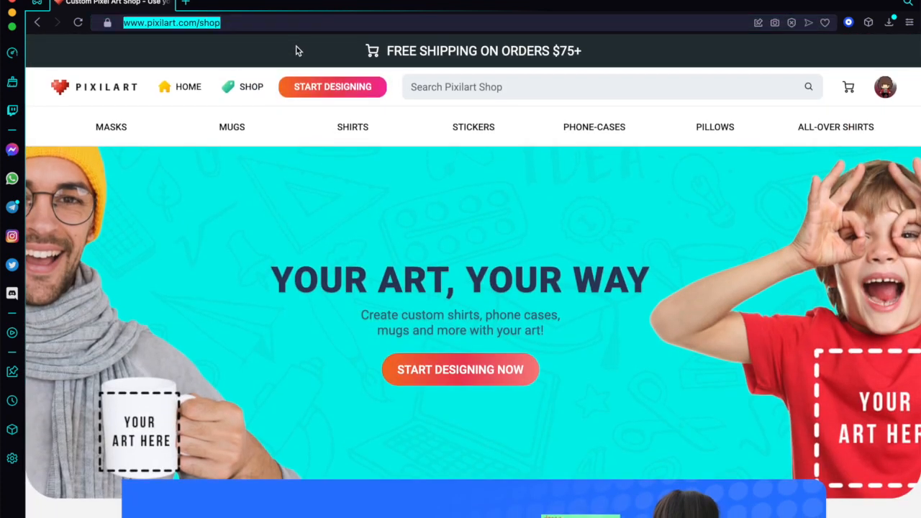
text(pix)
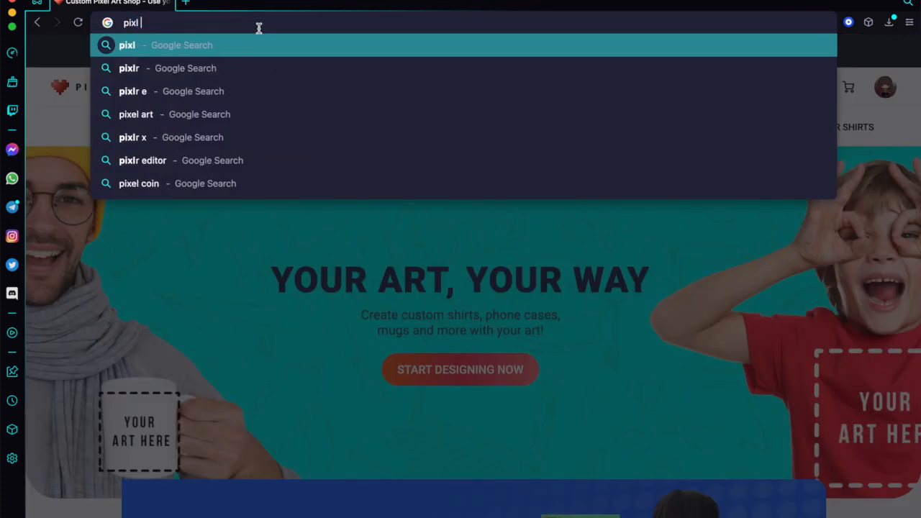
text(il art)
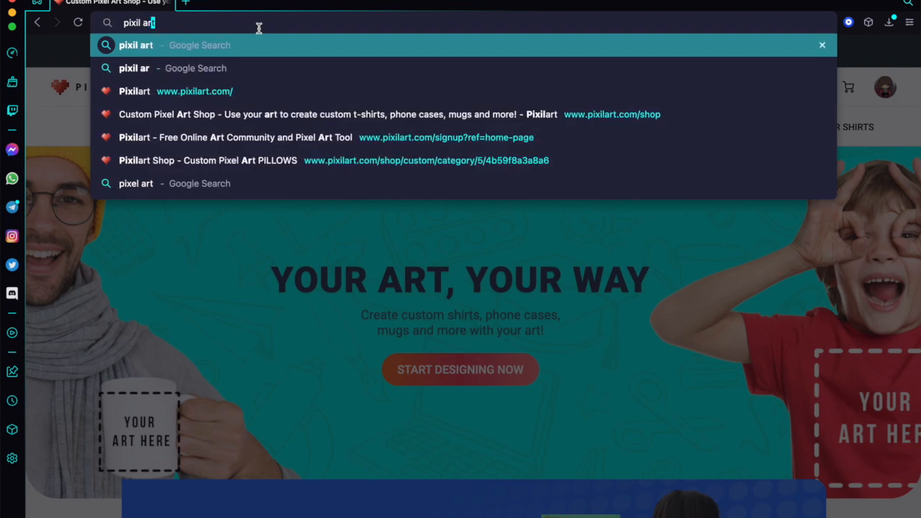
key(Return)
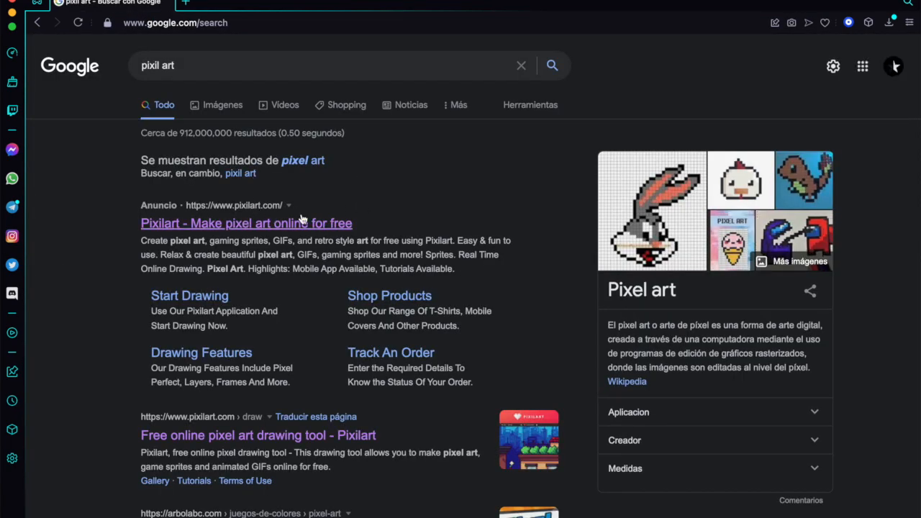
click(272, 229)
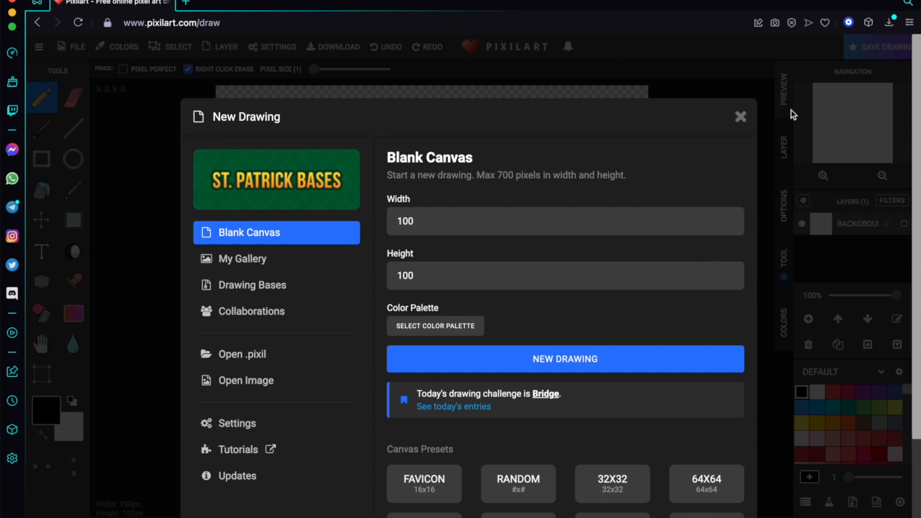
- Dismiss the New Drawing dialog and go to the Pixilart home page
click(741, 117)
click(38, 47)
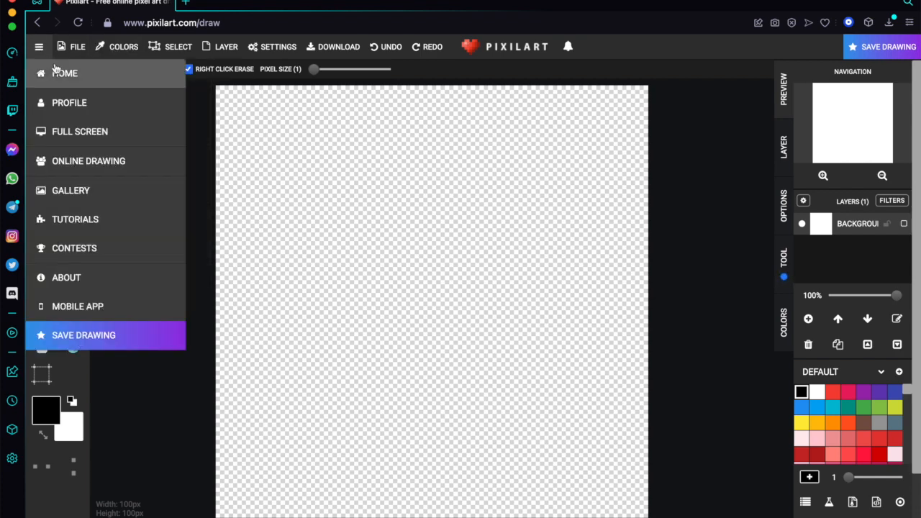
click(61, 71)
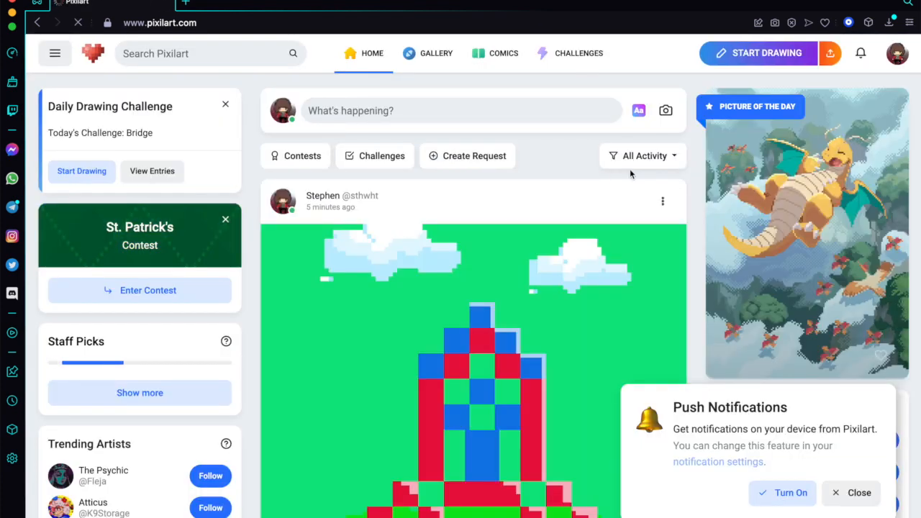
- Decline the push notifications offer and look through the home page's feed, staff picks and featured group
scroll(475, 374, down, 1)
click(859, 493)
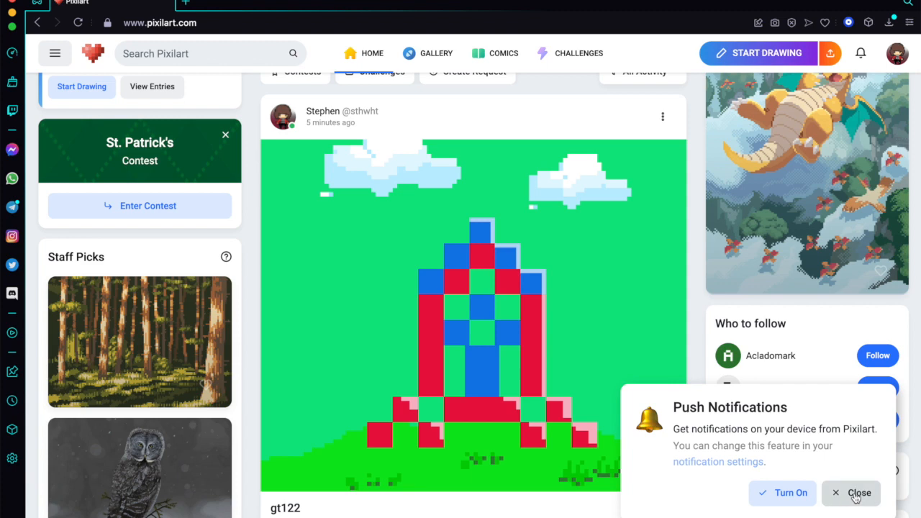
scroll(688, 295, down, 1)
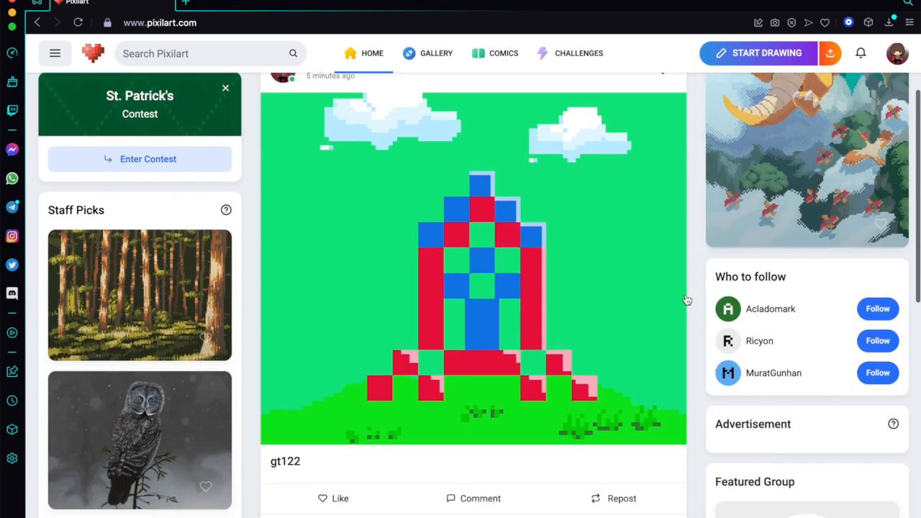
scroll(691, 305, up, 2)
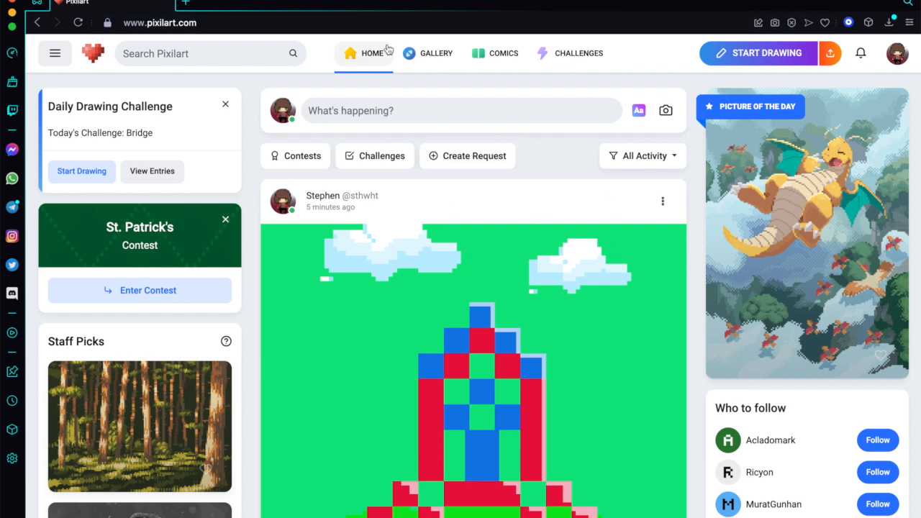
scroll(555, 279, down, 4)
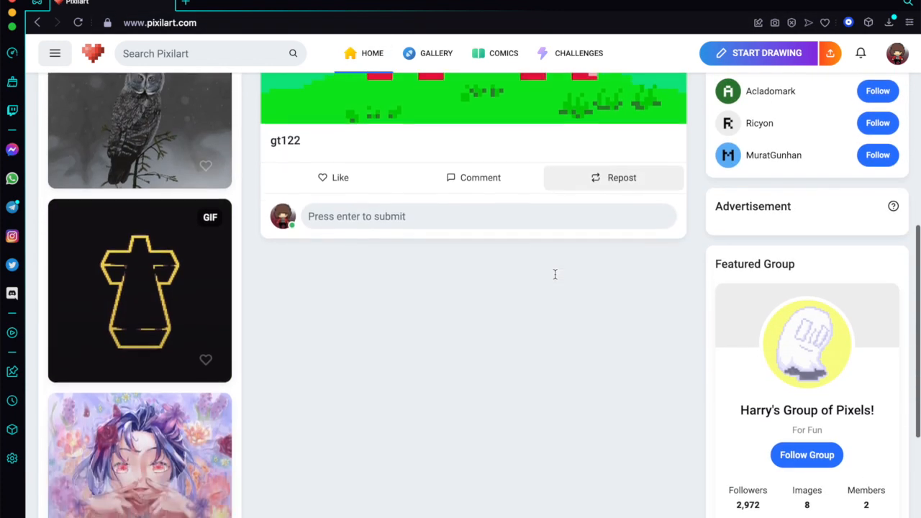
scroll(554, 277, up, 5)
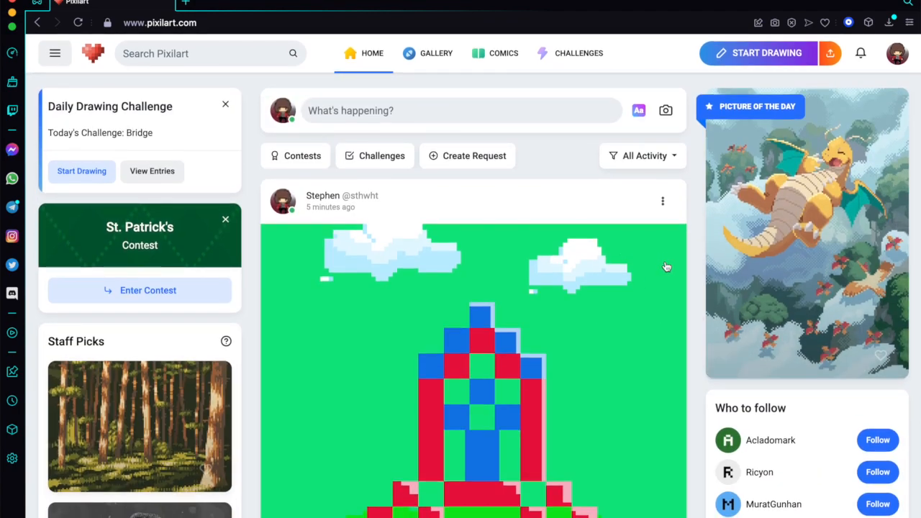
- Start a new blank drawing 100 pixels wide and 100 pixels high with the popular Mystic Palette as its color palette
click(795, 52)
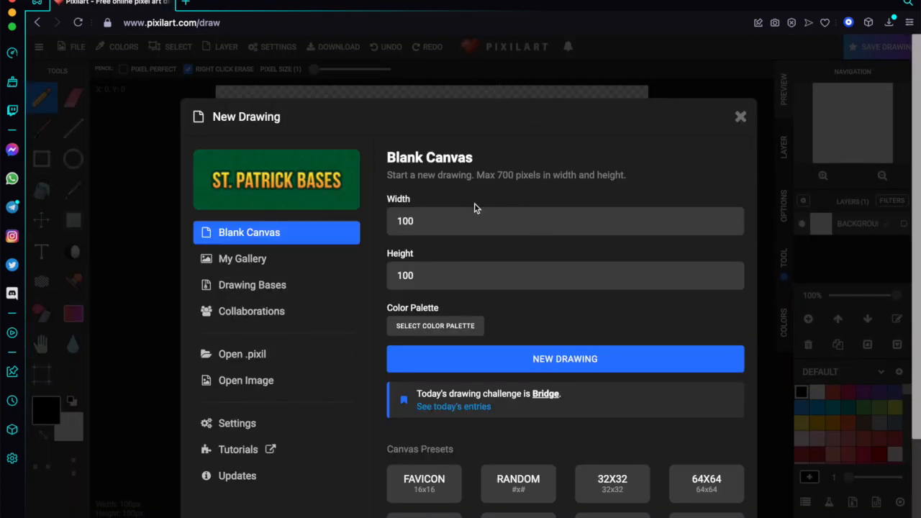
click(441, 226)
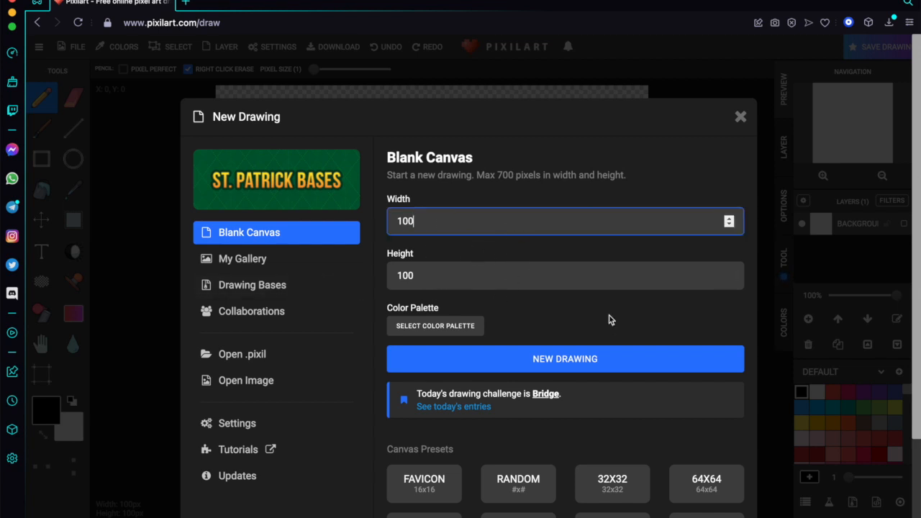
click(457, 324)
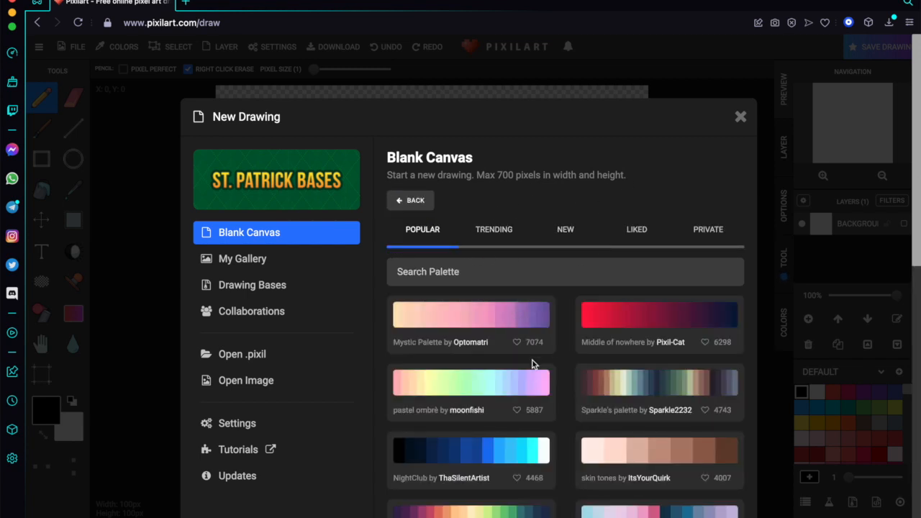
scroll(603, 352, down, 4)
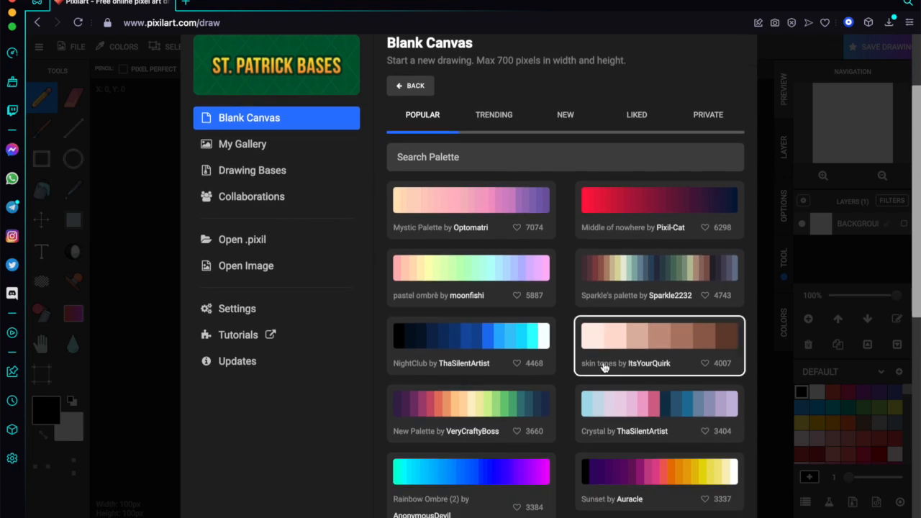
scroll(603, 367, down, 2)
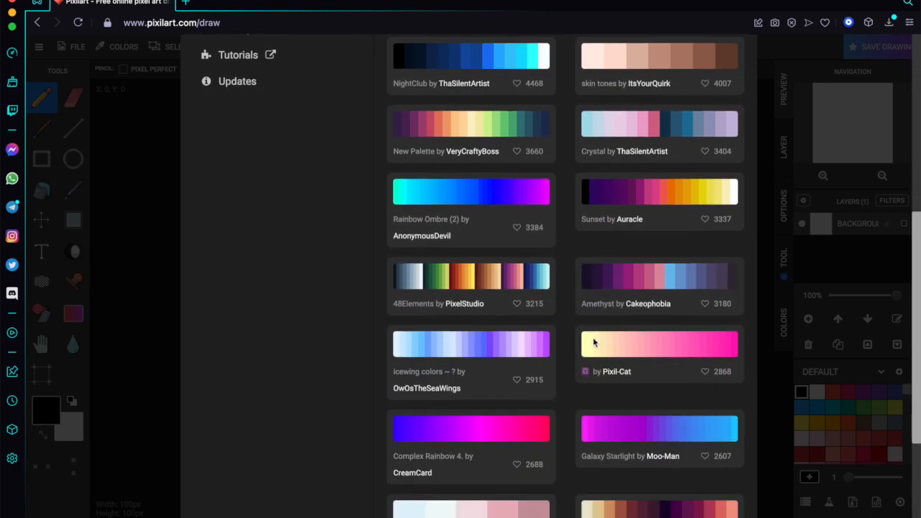
scroll(566, 319, down, 4)
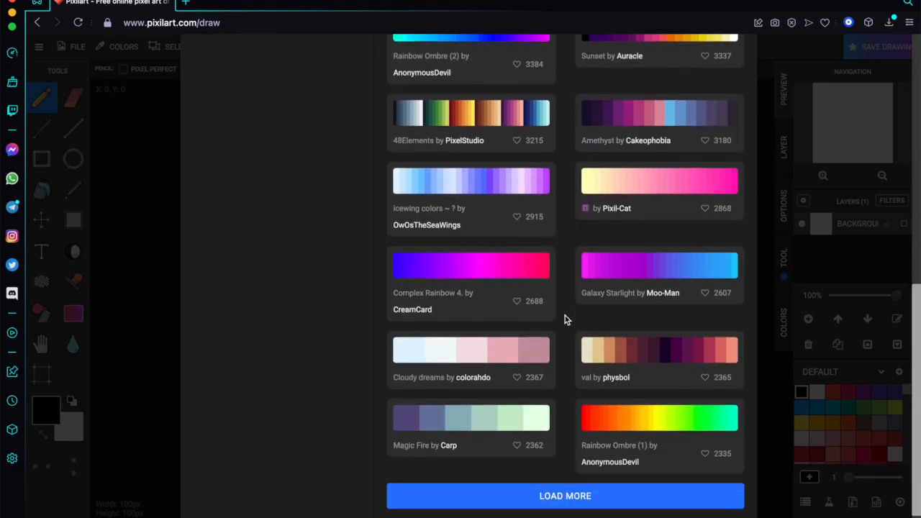
scroll(566, 319, up, 8)
click(479, 233)
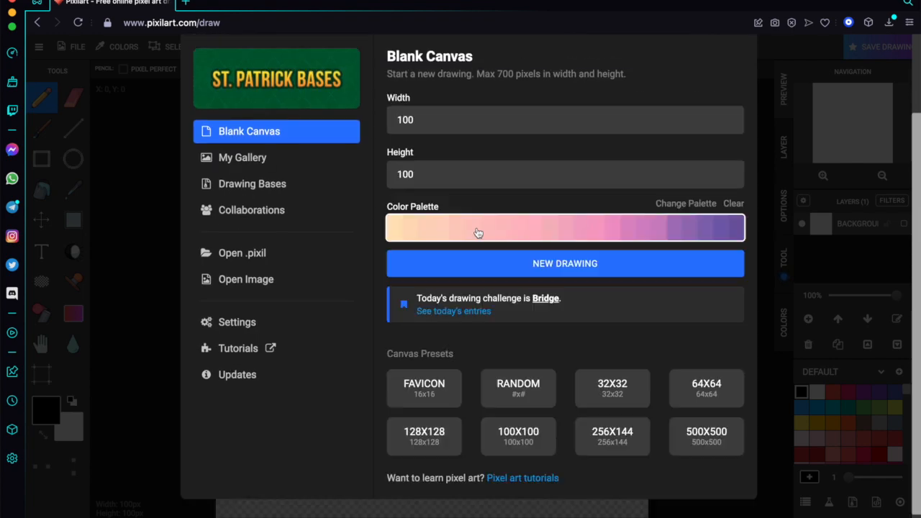
click(523, 271)
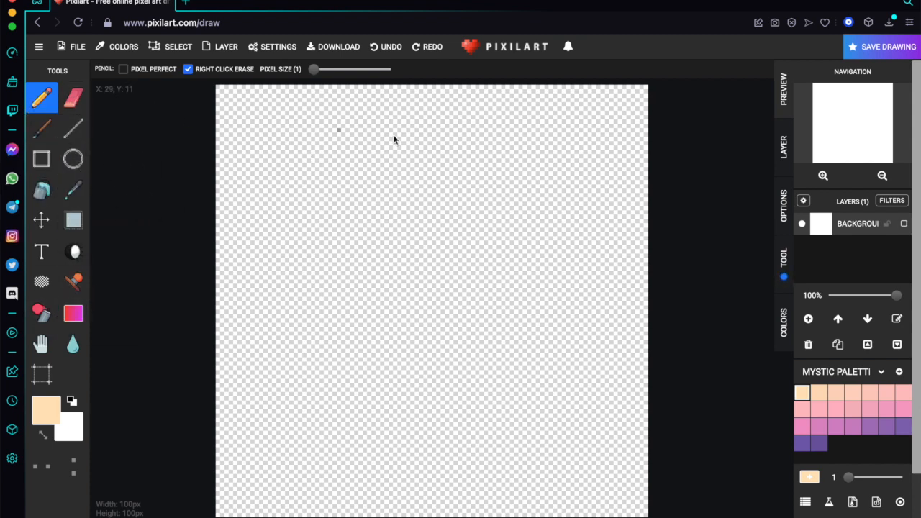
- Add a new layer above the background layer
scroll(873, 250, up, 5)
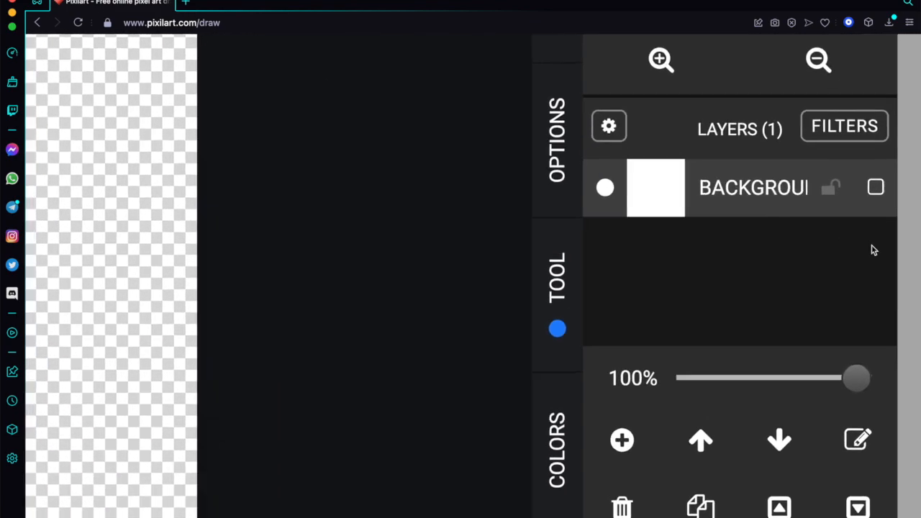
scroll(873, 249, down, 5)
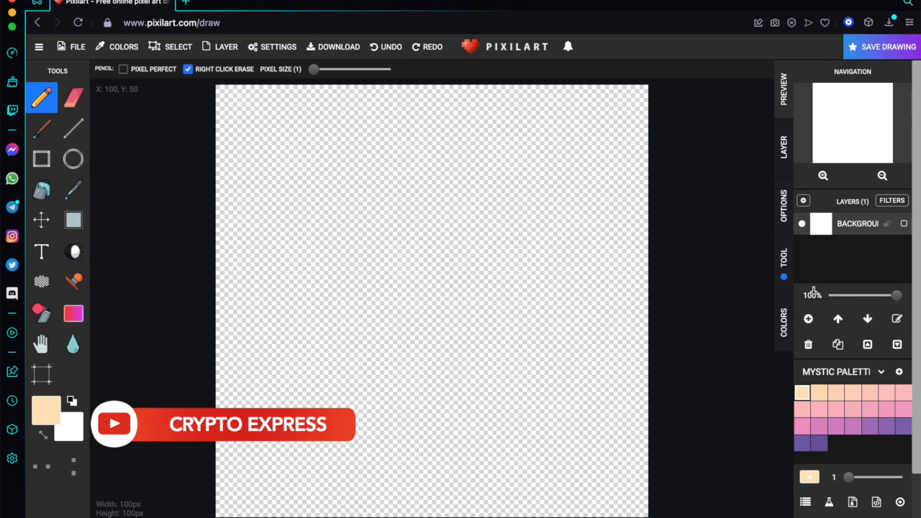
click(808, 318)
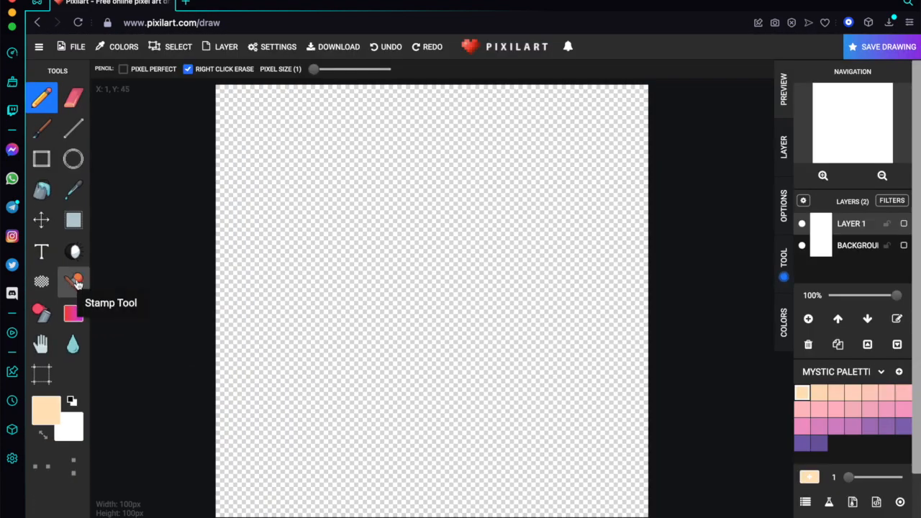
- Browse the new stamps in the Stamp Gallery and insert the Coffee Mug stamp on the canvas
click(76, 282)
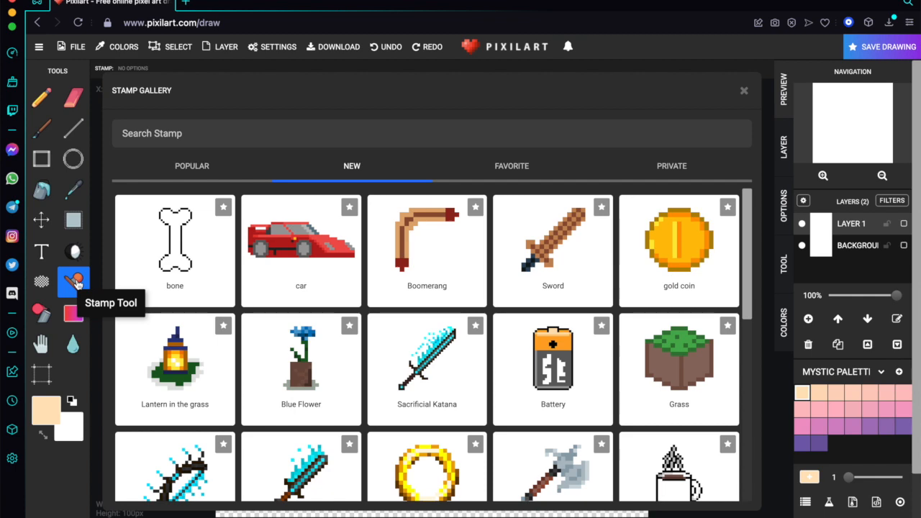
scroll(350, 308, down, 3)
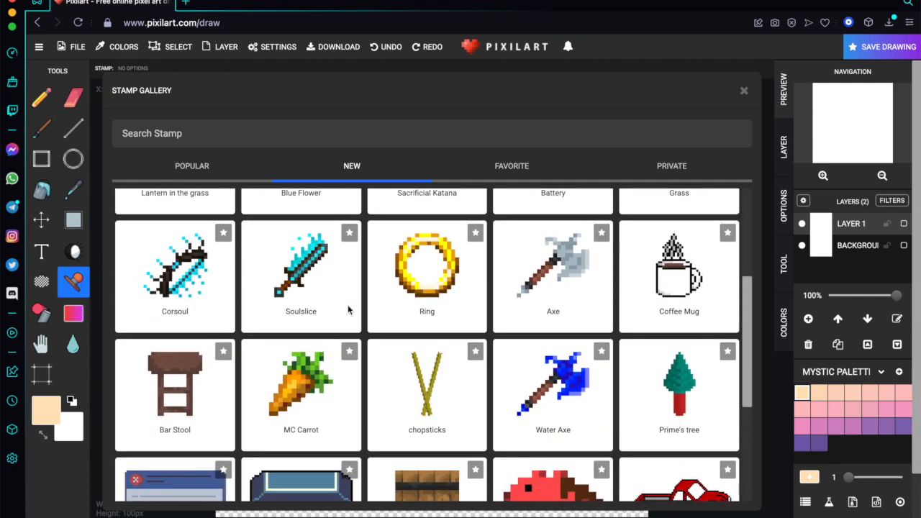
scroll(499, 368, down, 3)
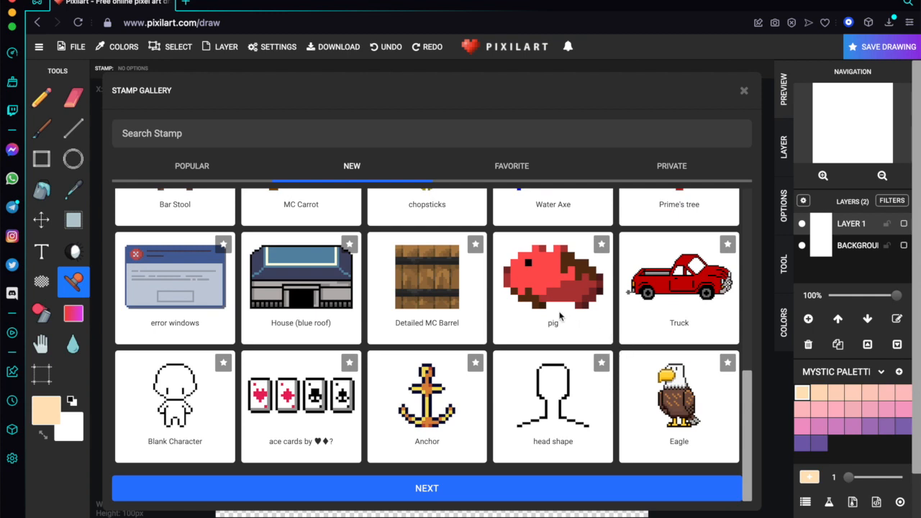
scroll(421, 395, down, 3)
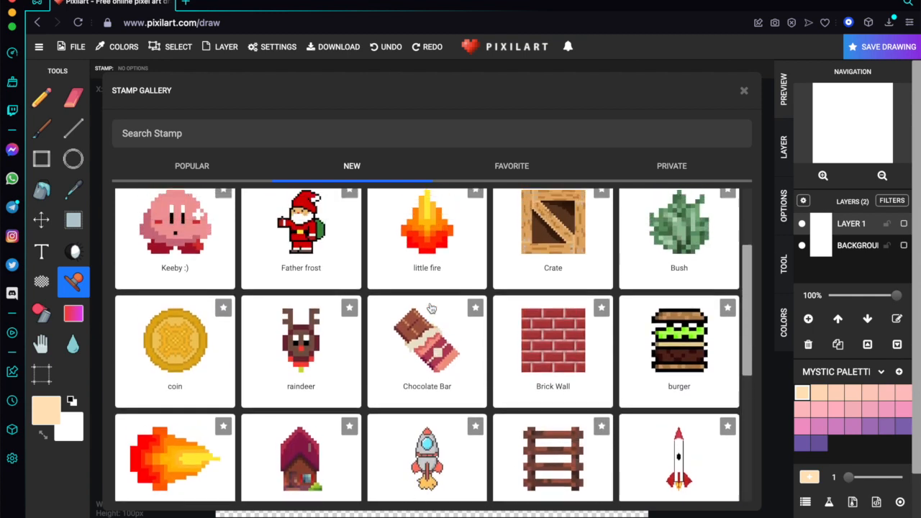
scroll(431, 308, up, 2)
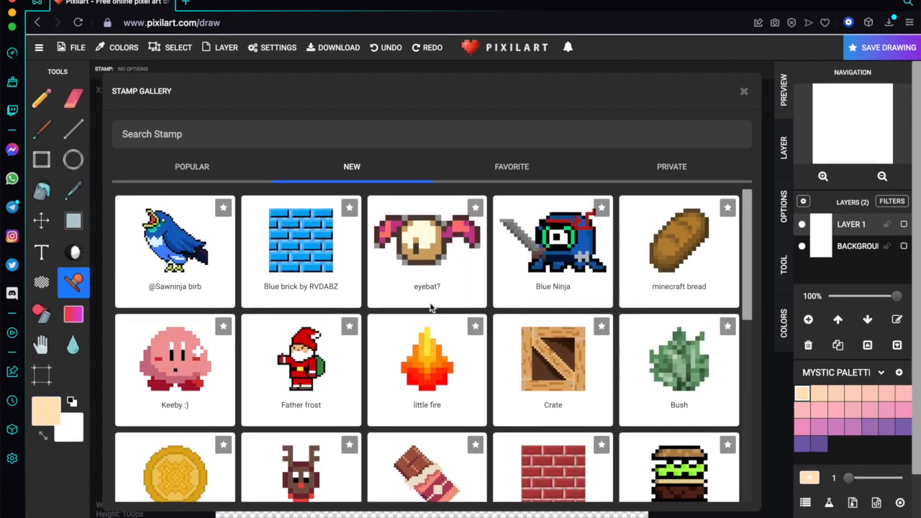
scroll(430, 308, up, 5)
click(685, 243)
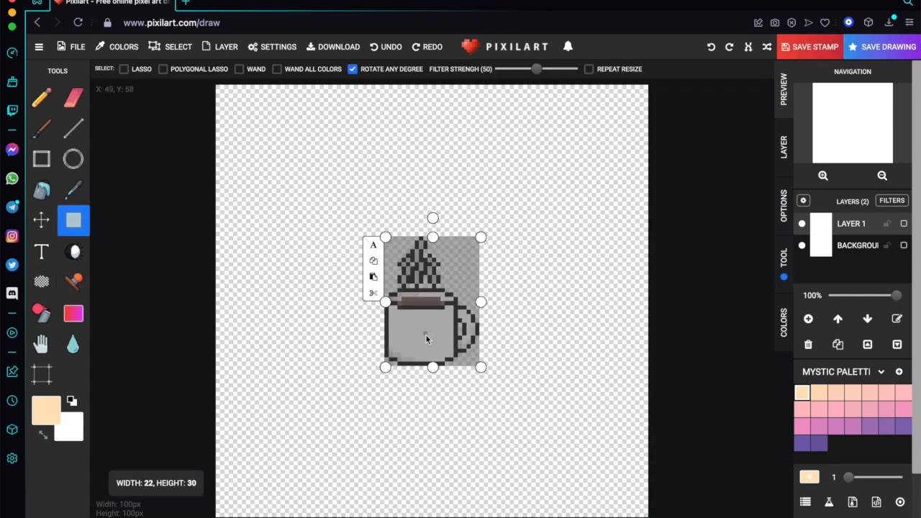
- Move the coffee mug stamp slightly up and right near the canvas centre and commit its placement
drag(426, 338, 462, 327)
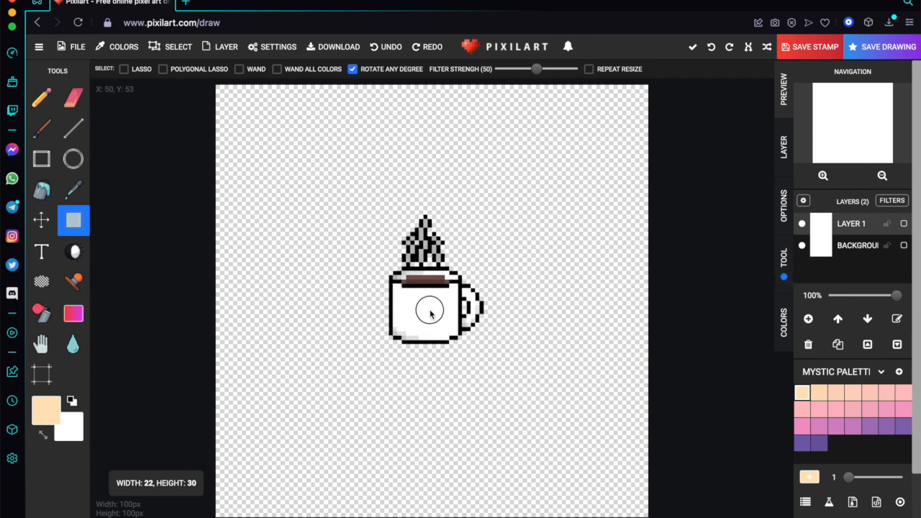
click(432, 310)
click(545, 297)
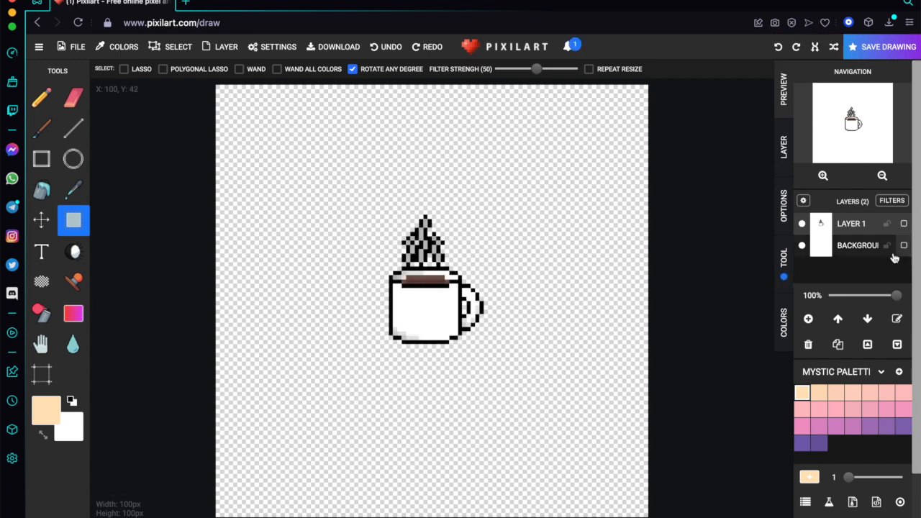
- Add another layer above the coffee mug layer and activate the Bucket tool
click(809, 319)
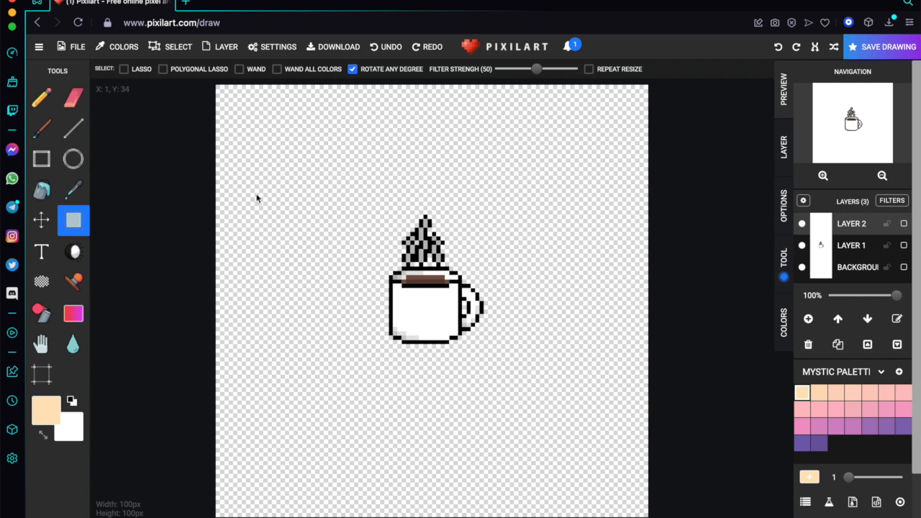
click(74, 313)
key(b)
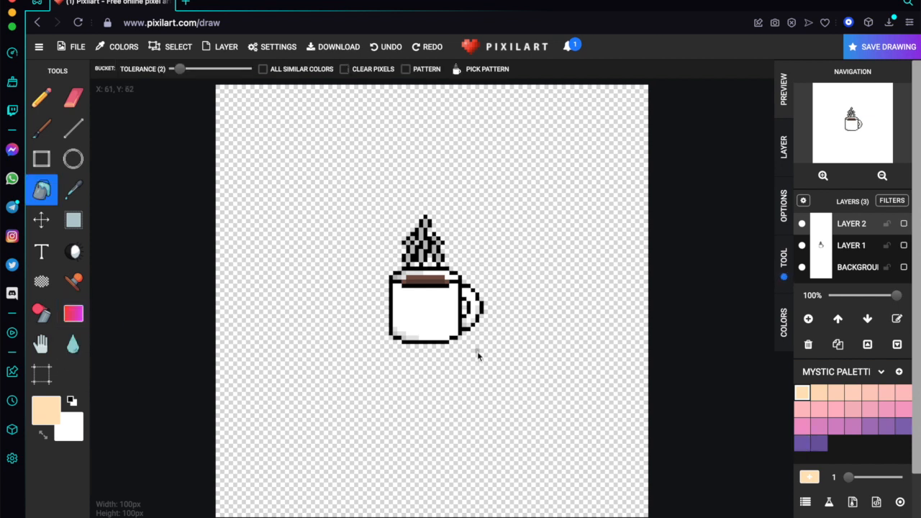
- Switch the color palette to Rainbow Dash and return to the Mystic Palette
click(871, 375)
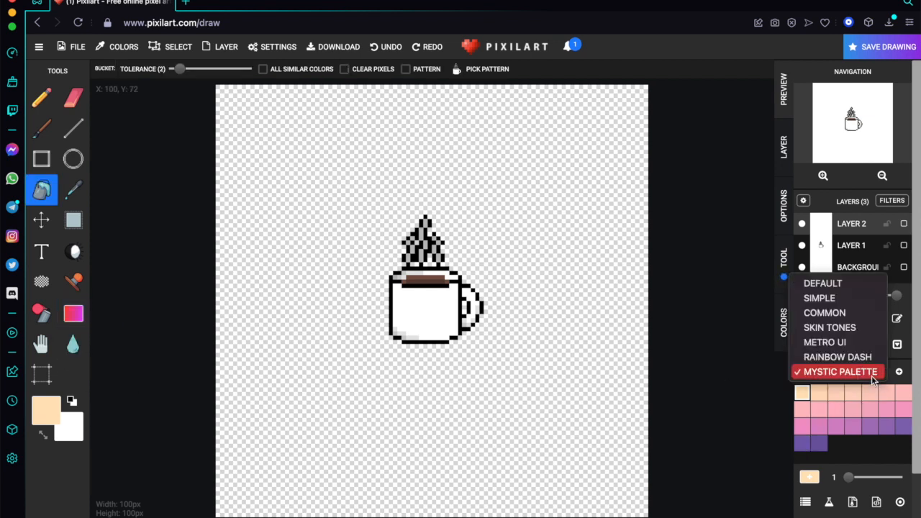
click(858, 358)
click(867, 373)
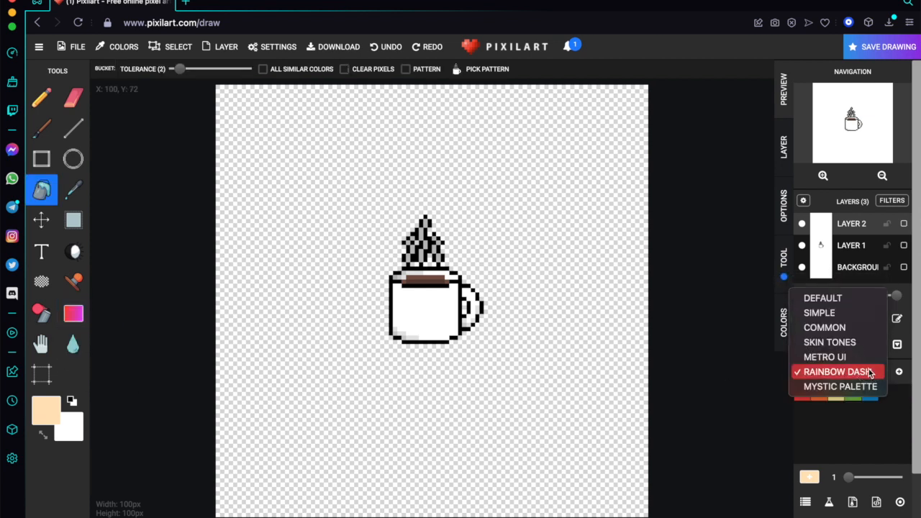
click(867, 388)
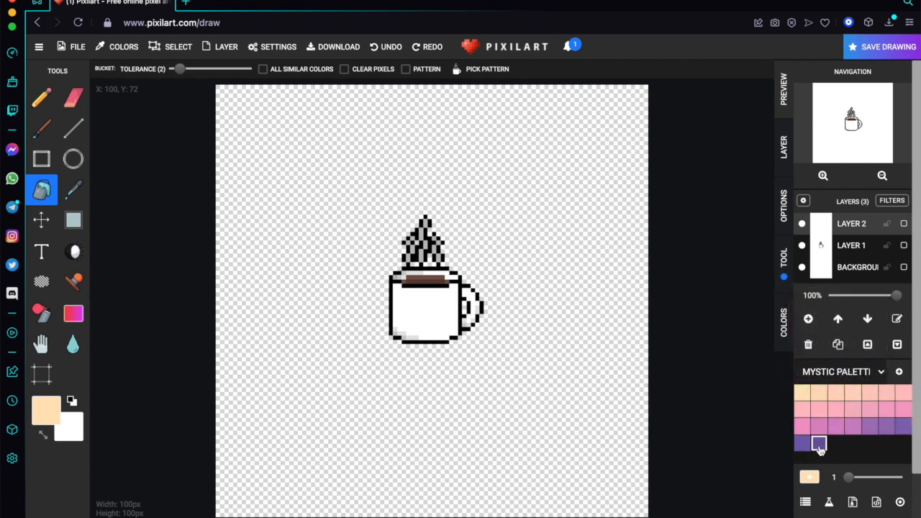
- Fill the coffee mug on Layer 1 with the first peach color of the Mystic Palette
click(801, 392)
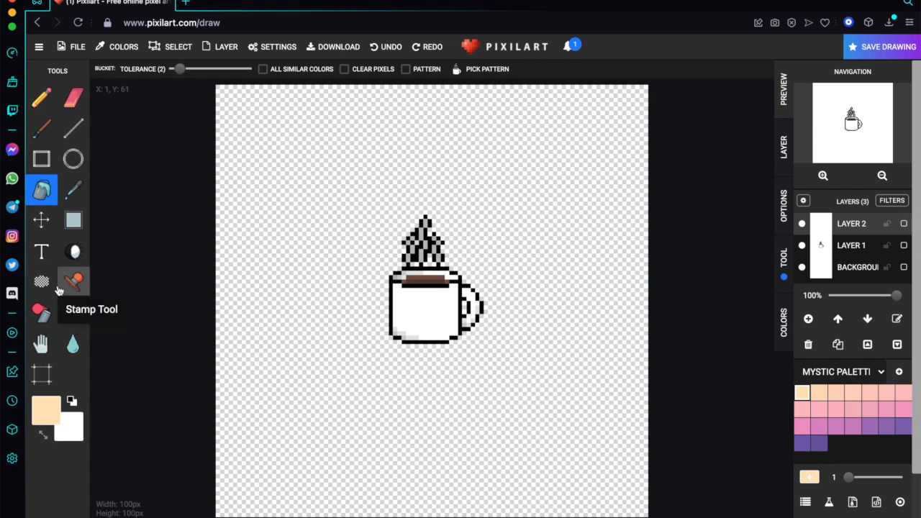
click(855, 245)
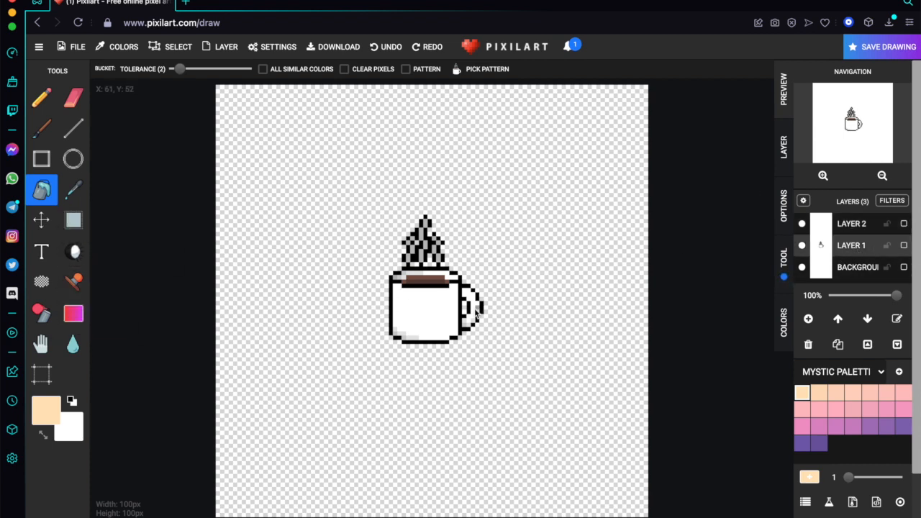
click(417, 319)
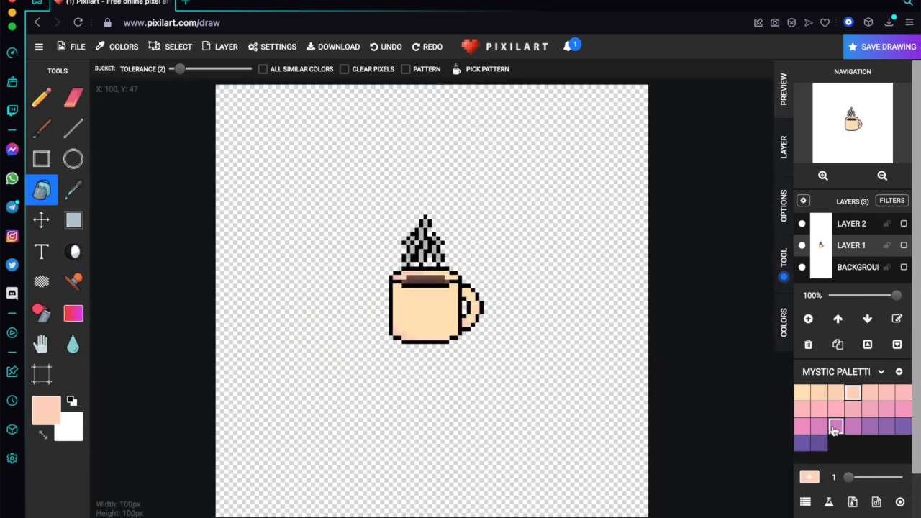
- Pick a medium pink from the Mystic Palette and fill the entire background layer with it
click(834, 430)
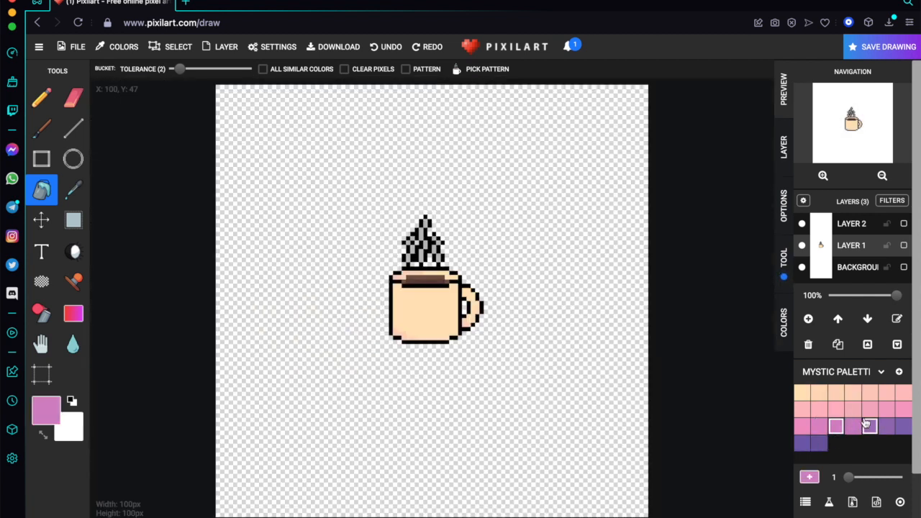
click(854, 426)
click(886, 409)
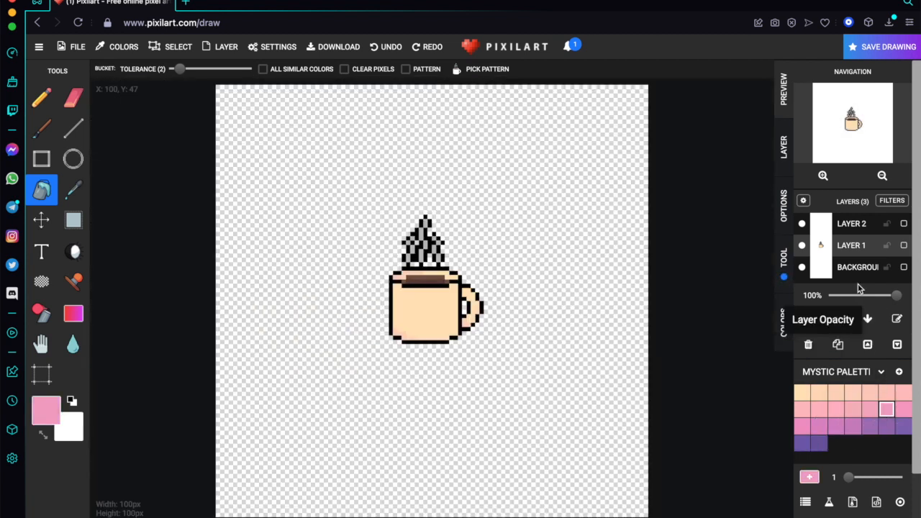
click(853, 268)
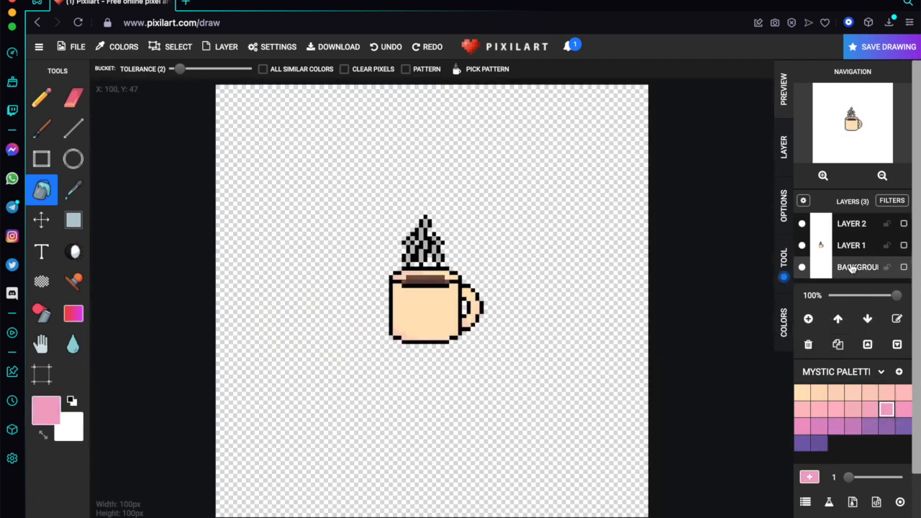
click(390, 210)
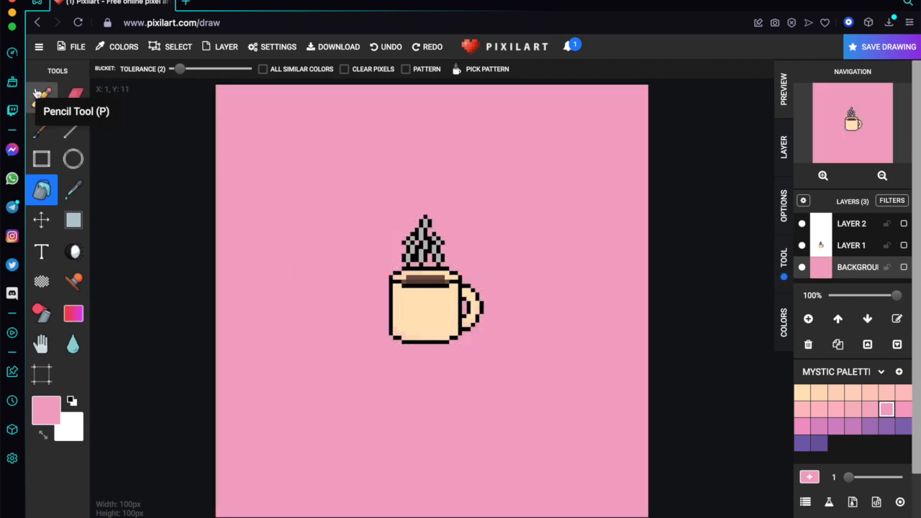
click(41, 99)
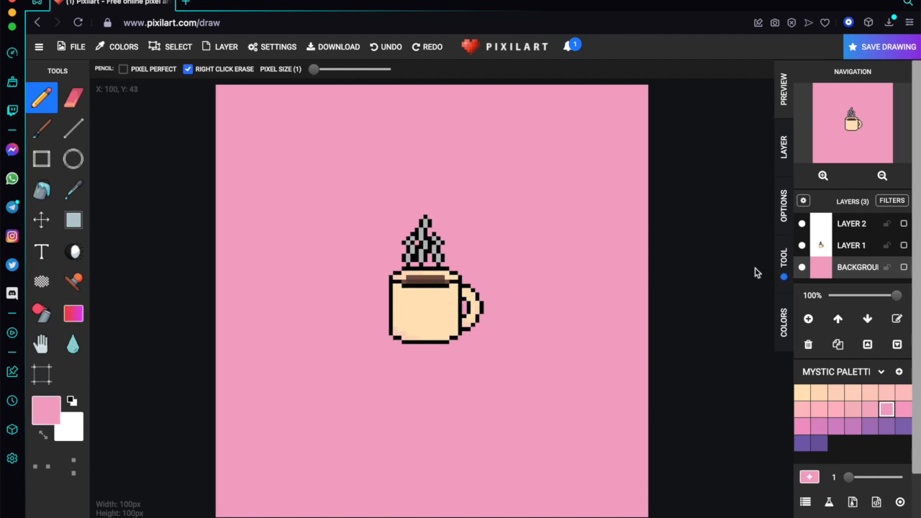
click(863, 251)
drag(436, 323, 458, 331)
key(ctrl+z)
- Move the coffee mug on Layer 1 slightly down and to the right
click(853, 245)
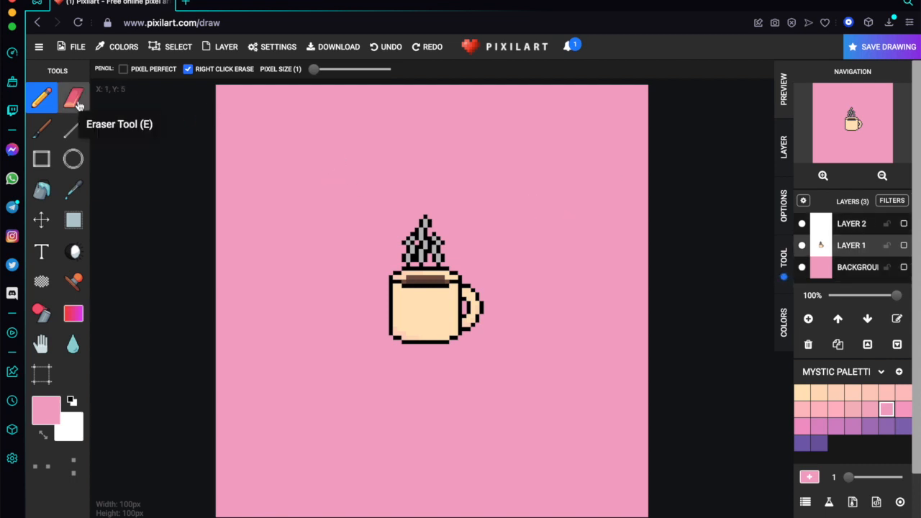
click(41, 220)
drag(438, 307, 443, 321)
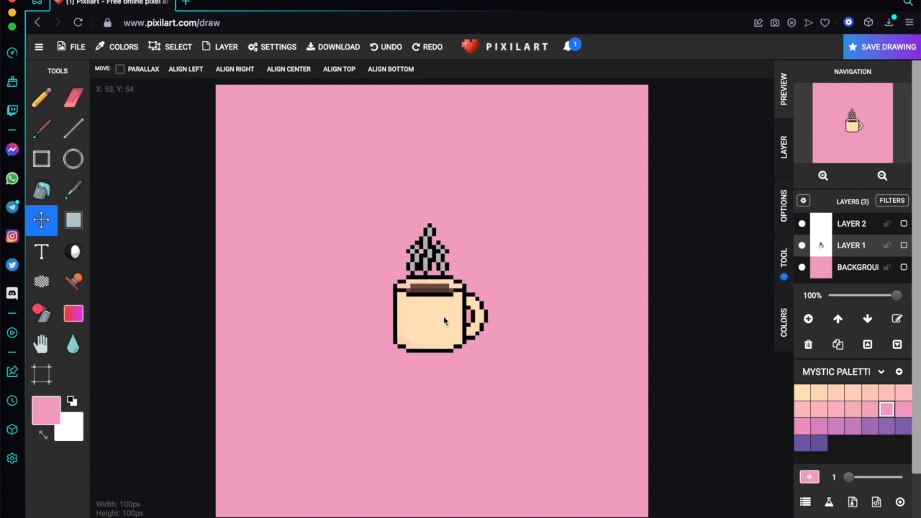
- Add highlights to the right side of the mug and coffee using the Lighten/Darken tool with Lighter enabled at strength 0.3
click(77, 251)
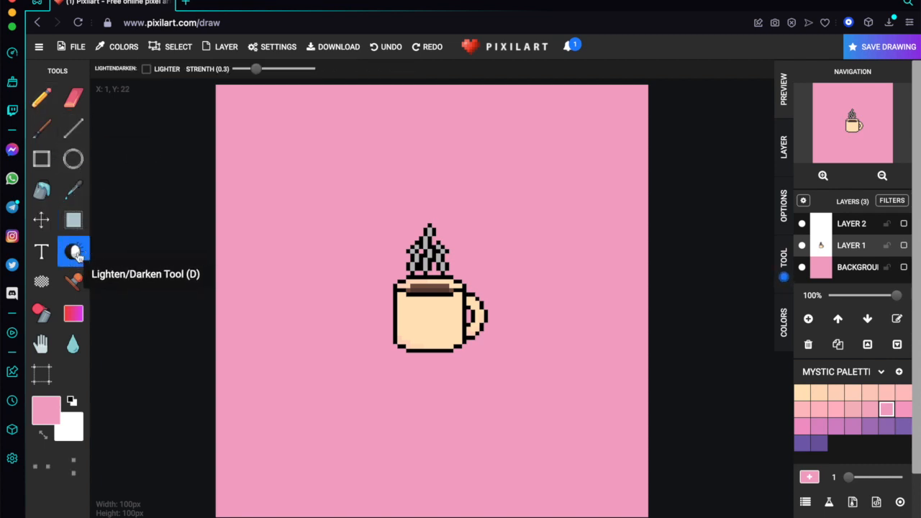
click(146, 68)
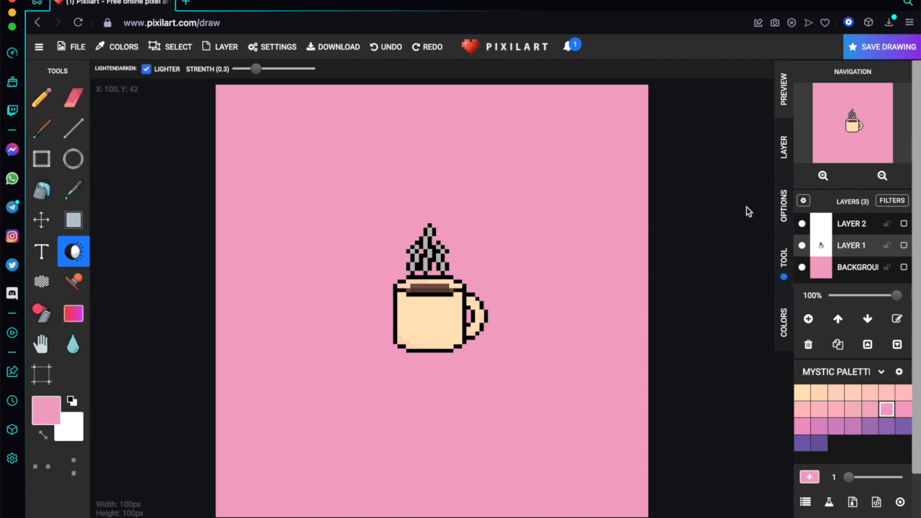
click(824, 176)
mouse_move(410, 320)
mouse_down()
mouse_move(437, 346)
mouse_move(433, 354)
mouse_move(387, 335)
mouse_move(382, 287)
mouse_move(290, 286)
mouse_move(376, 283)
mouse_move(386, 293)
mouse_move(328, 292)
mouse_move(418, 315)
mouse_up()
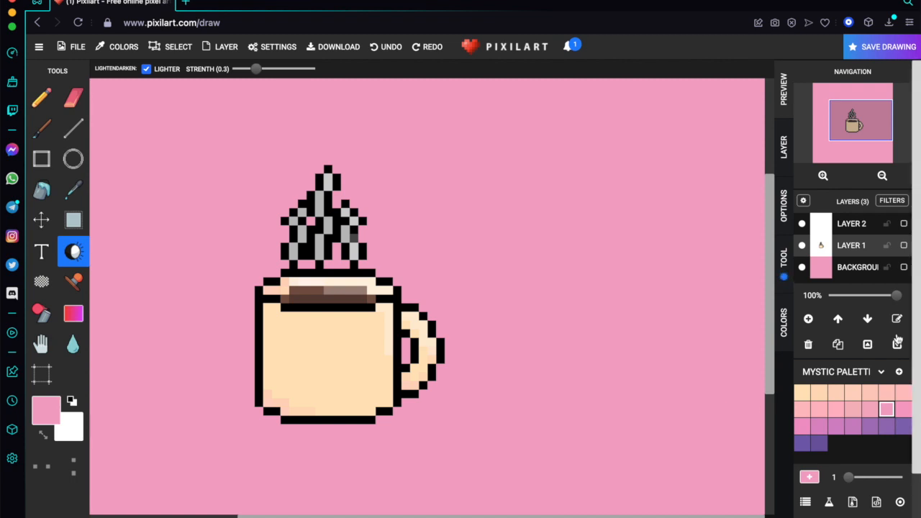
click(882, 176)
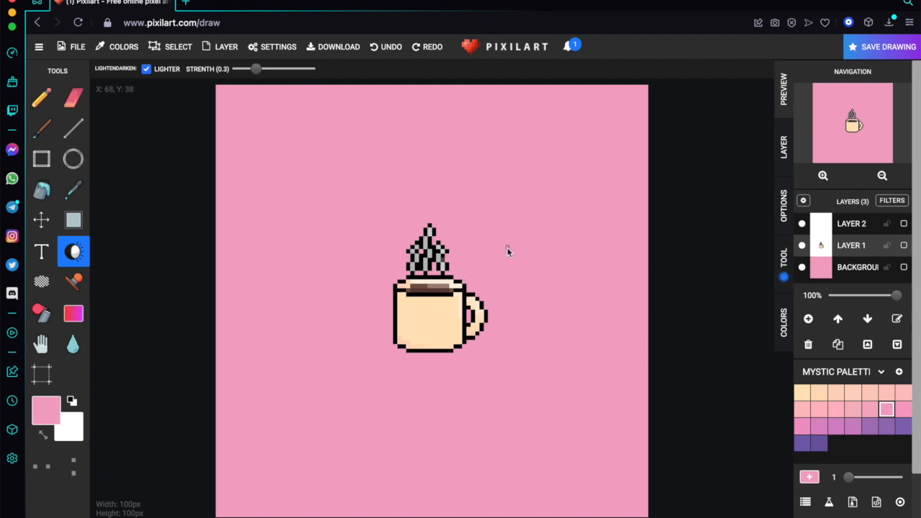
- Discard the bar stool stamp inserted on the mug layer and add a new layer between the mug and background layers
click(81, 282)
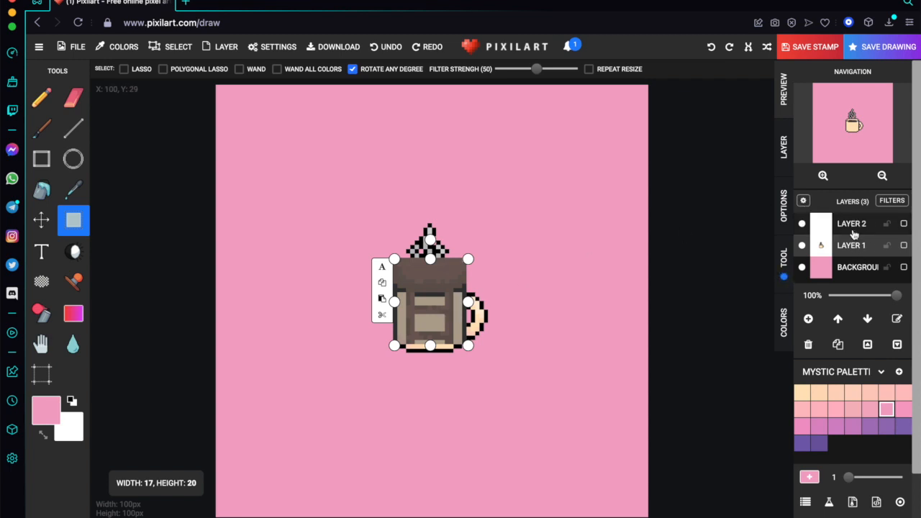
key(Delete)
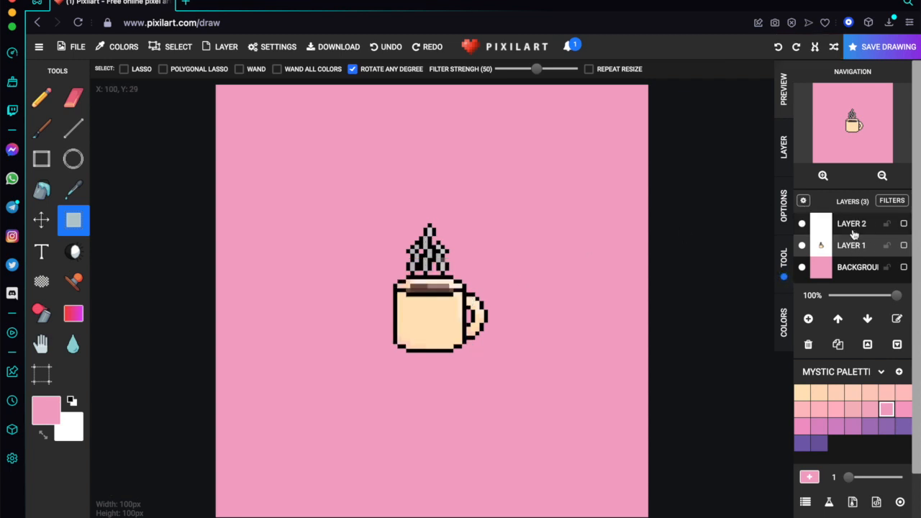
click(806, 319)
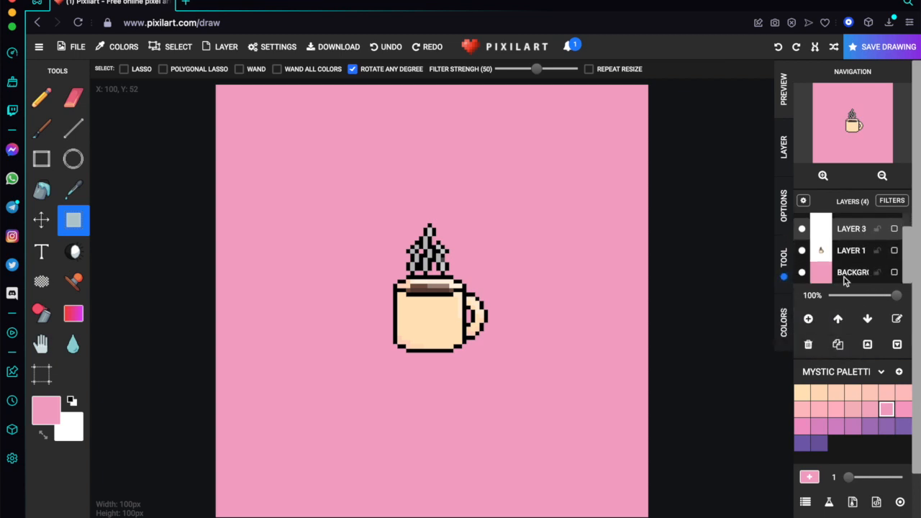
drag(847, 228, 850, 259)
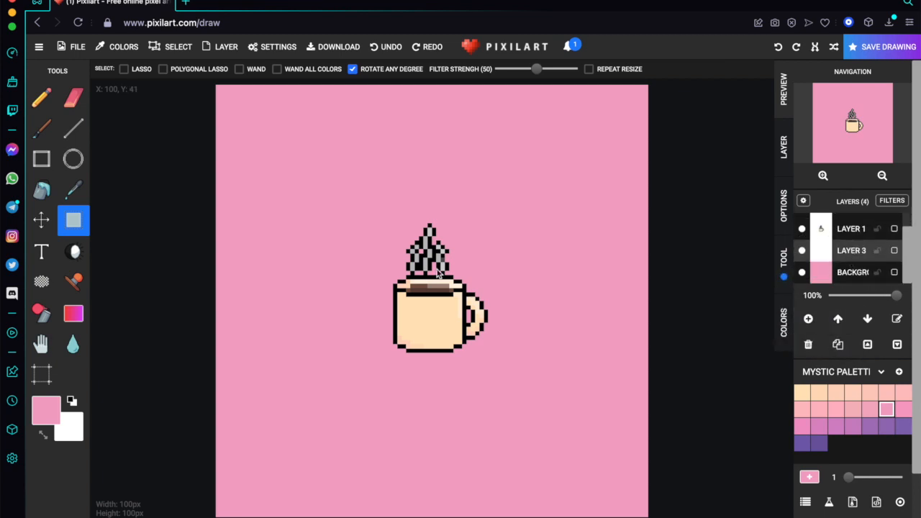
- Insert the Bar Stool stamp from the Stamp Gallery on the new layer below the mug
click(74, 251)
click(77, 281)
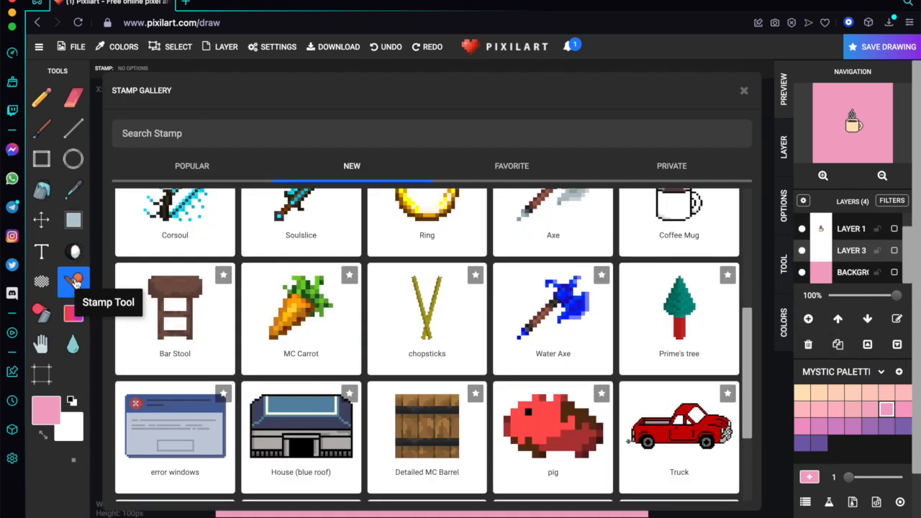
click(154, 323)
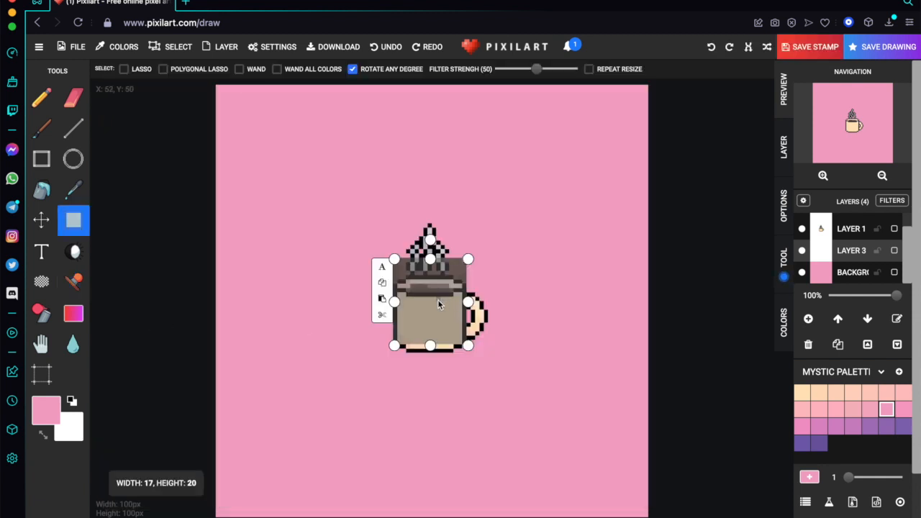
- Enlarge the bar stool stamp to 26 by 32 pixels and position it beneath the coffee mug
drag(439, 305, 437, 380)
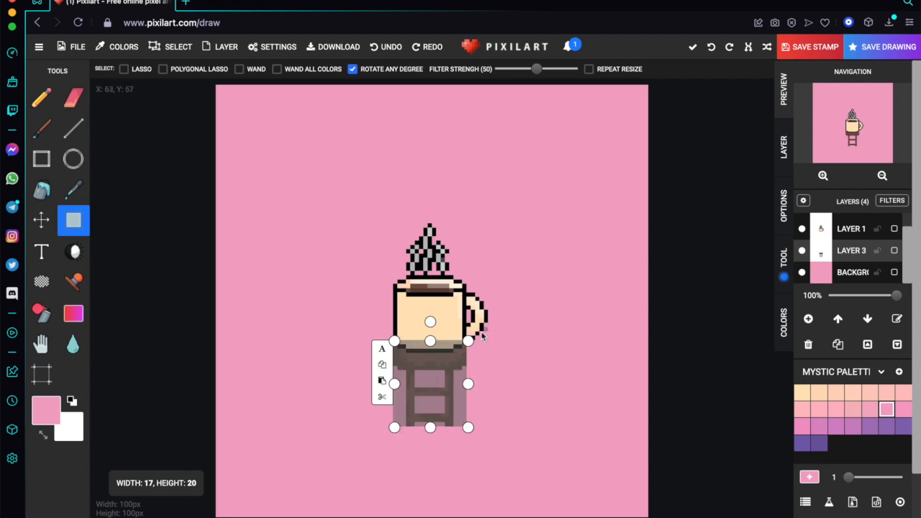
drag(470, 340, 505, 288)
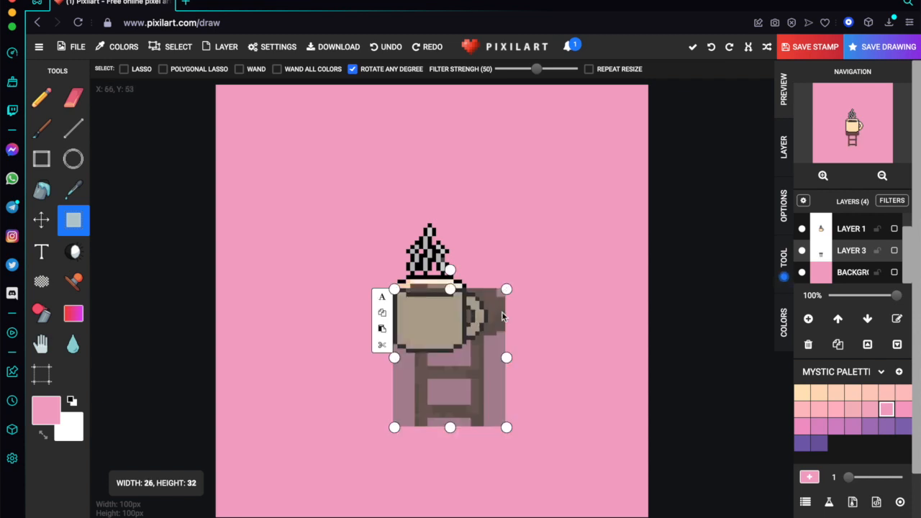
drag(475, 373, 463, 417)
- Commit the stool's placement and move the coffee mug on Layer 1 slightly right over the seat
click(849, 231)
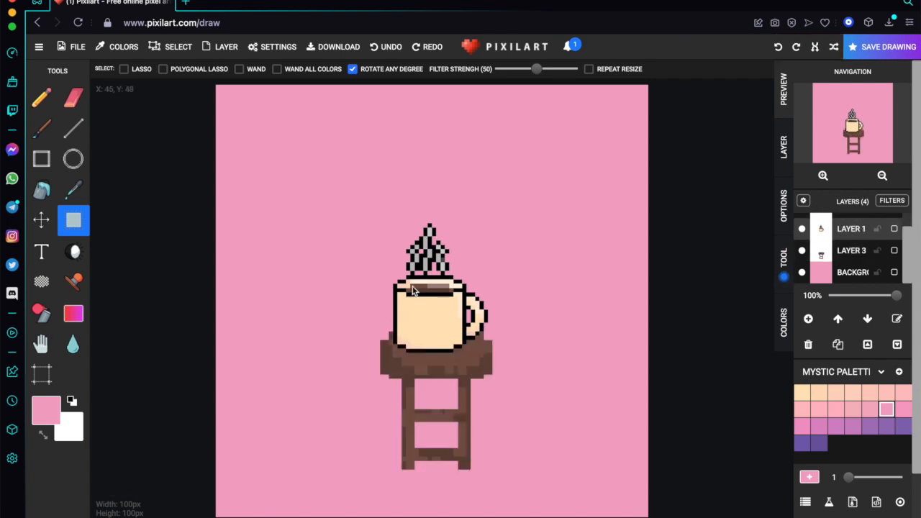
click(41, 219)
mouse_move(448, 325)
mouse_down()
mouse_move(443, 306)
mouse_move(447, 320)
mouse_up()
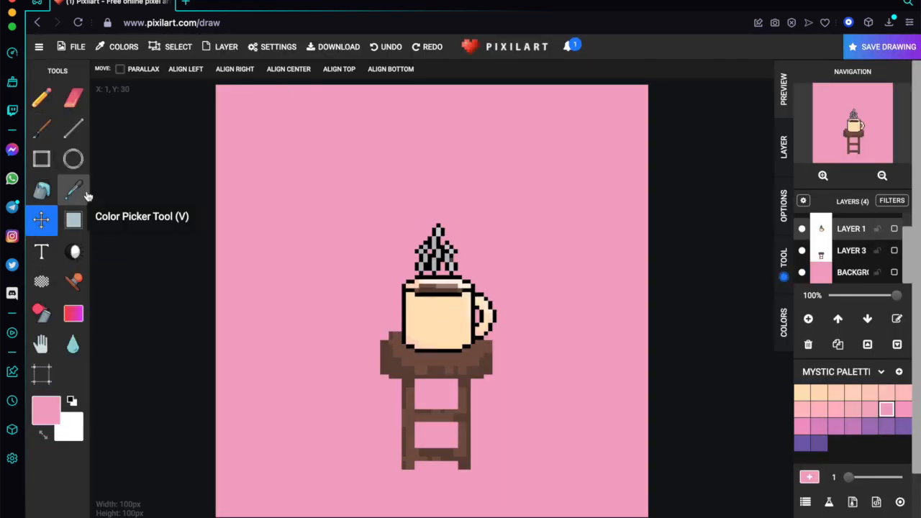
- Select the coffee mug with its steam, scale it down slightly and place it on the stool seat
click(73, 219)
drag(531, 370, 351, 194)
drag(531, 195, 501, 206)
drag(425, 204, 425, 218)
click(41, 98)
mouse_move(425, 334)
mouse_down()
mouse_move(451, 323)
mouse_move(447, 338)
mouse_up()
key(super+z)
- Add a new layer directly above the background and try a purplish-pink gradient on it
click(41, 219)
click(75, 315)
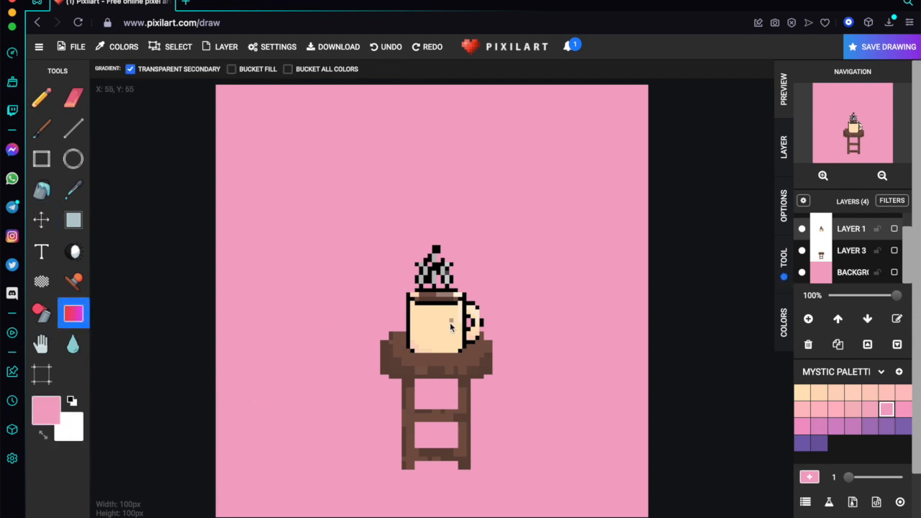
click(819, 426)
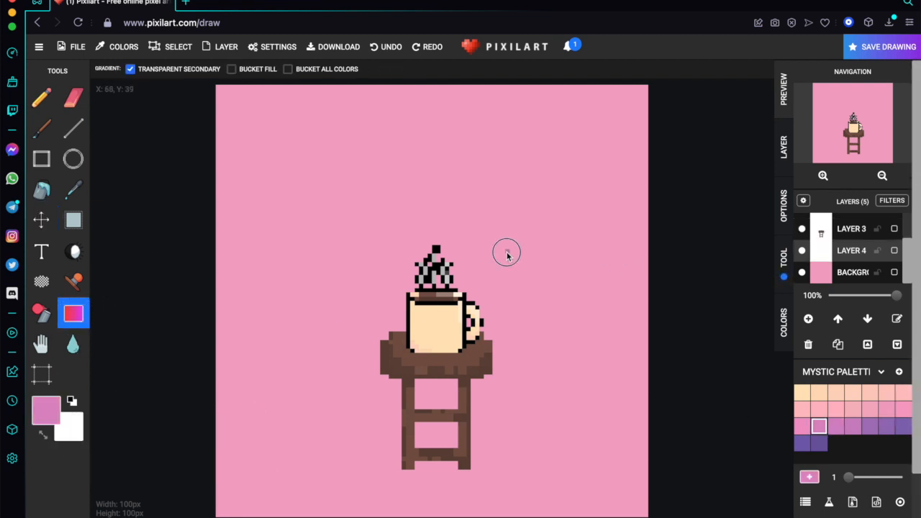
mouse_move(506, 255)
mouse_down()
mouse_move(494, 278)
mouse_move(144, 259)
mouse_move(208, 134)
mouse_move(562, 138)
mouse_move(565, 176)
mouse_move(551, 7)
mouse_move(434, 122)
mouse_move(449, 111)
mouse_move(455, 59)
mouse_move(518, 395)
mouse_move(460, 90)
mouse_up()
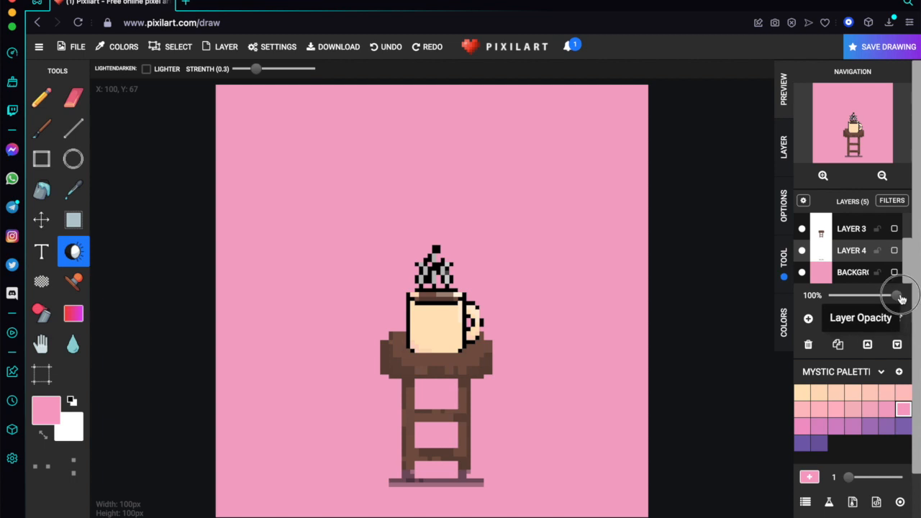
- Lower the opacity of Layer 4 with the stool's shadow to 36% and activate the Move tool
drag(896, 295, 856, 296)
key(m)
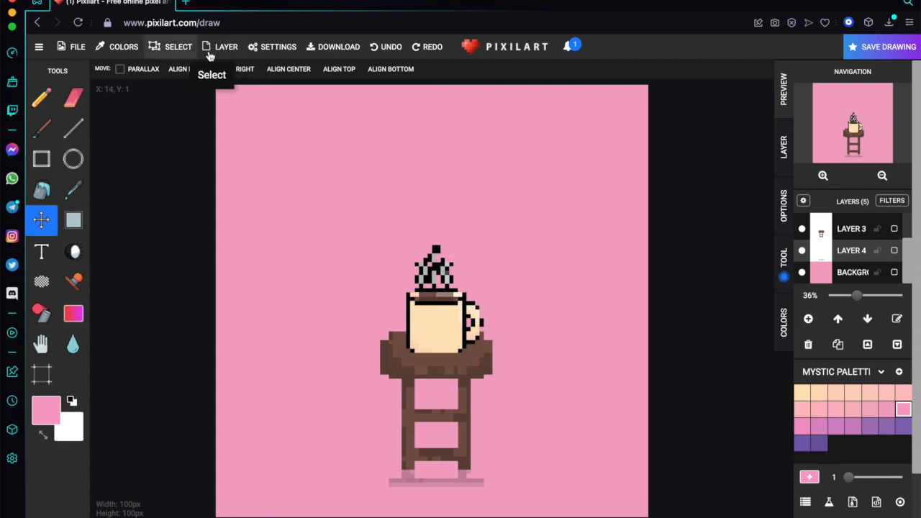
- Examine the title, description, editing and visibility options for saving the drawing online
click(889, 49)
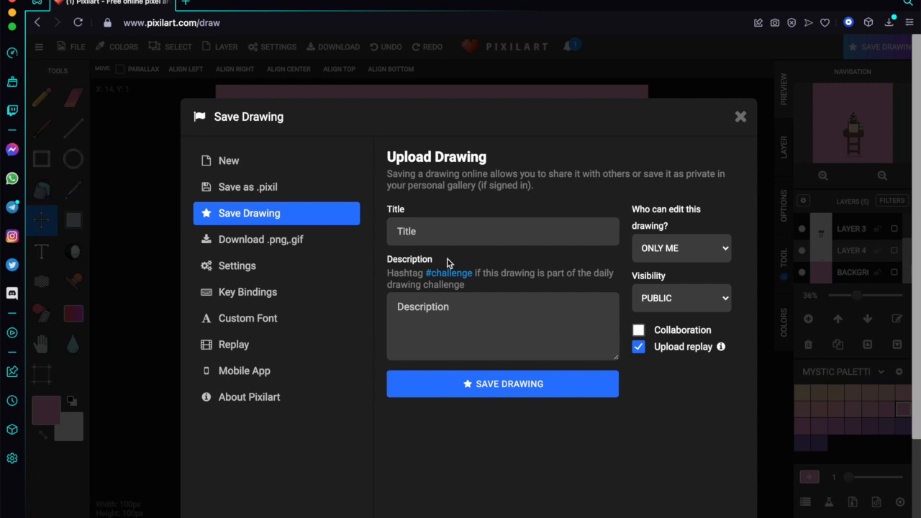
click(455, 232)
click(469, 339)
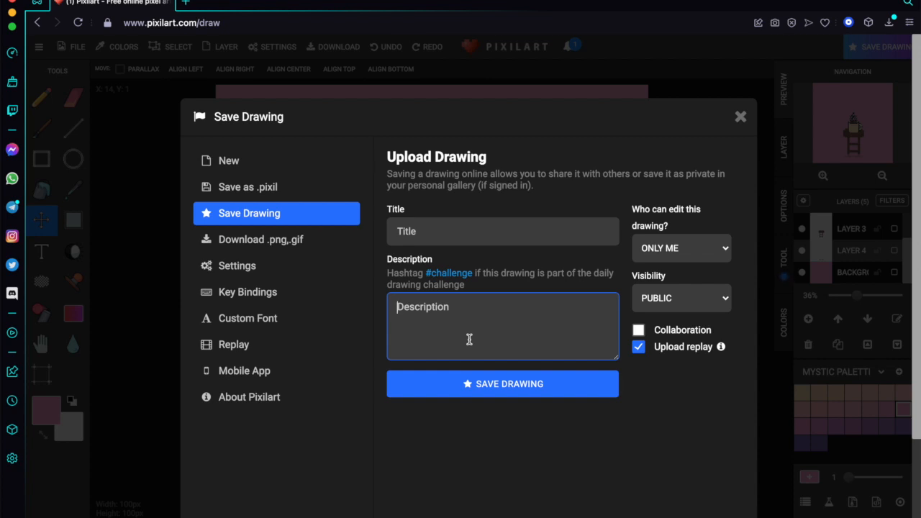
- Download the drawing as a PNG at 1x scale, 100 by 100 pixels
click(278, 241)
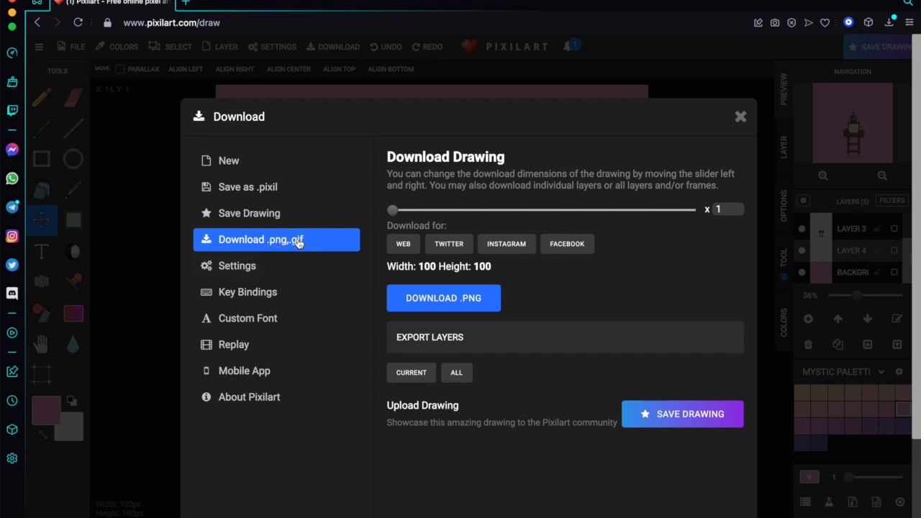
click(435, 295)
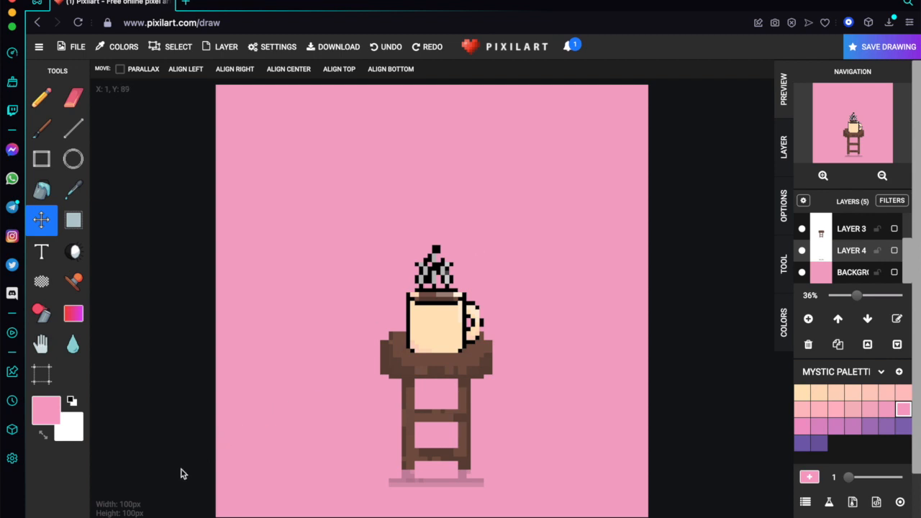
- Duplicate the first GIF frame with the coffee mug drawing to start a second animation frame
click(115, 515)
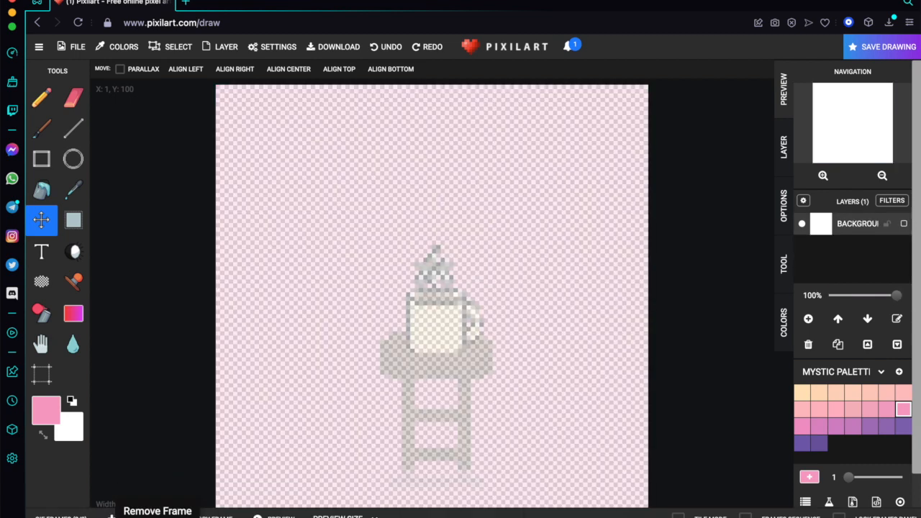
click(85, 512)
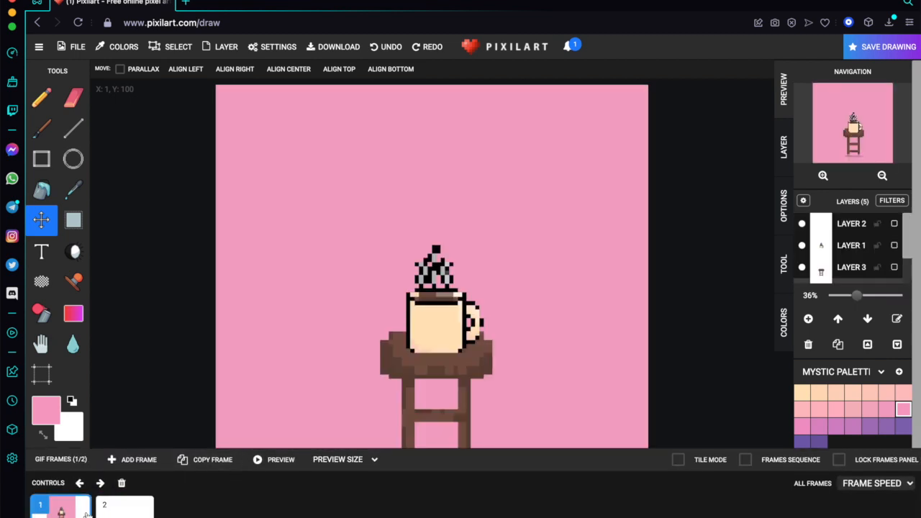
click(121, 514)
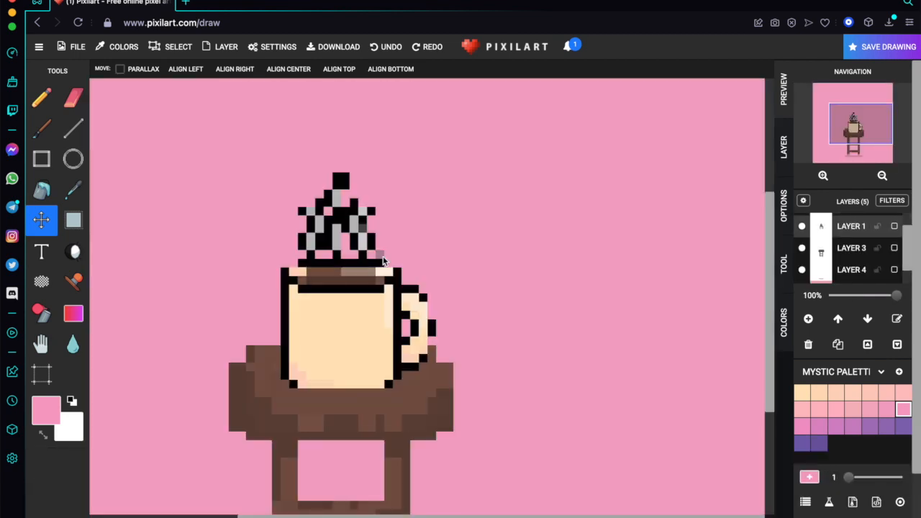
- Select the steam above the mug on Layer 1, about 12 by 10 pixels, and cut it out
click(73, 219)
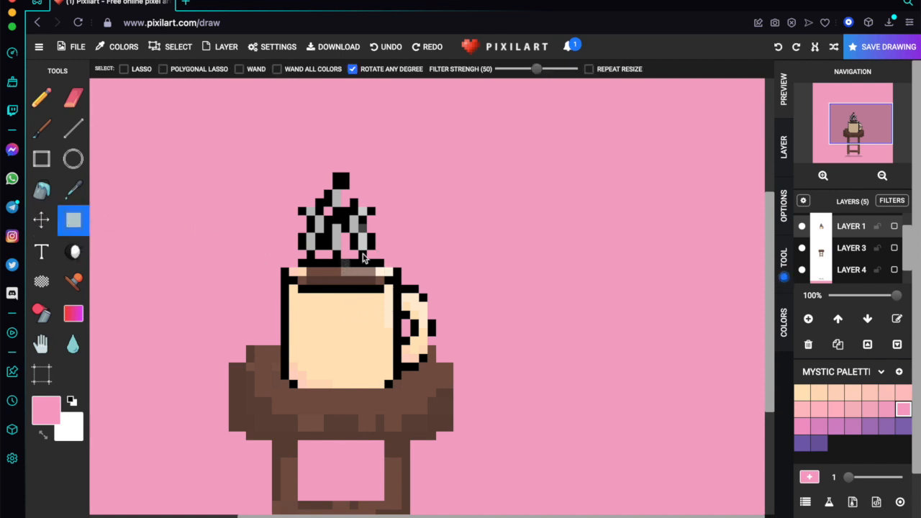
drag(387, 255, 281, 164)
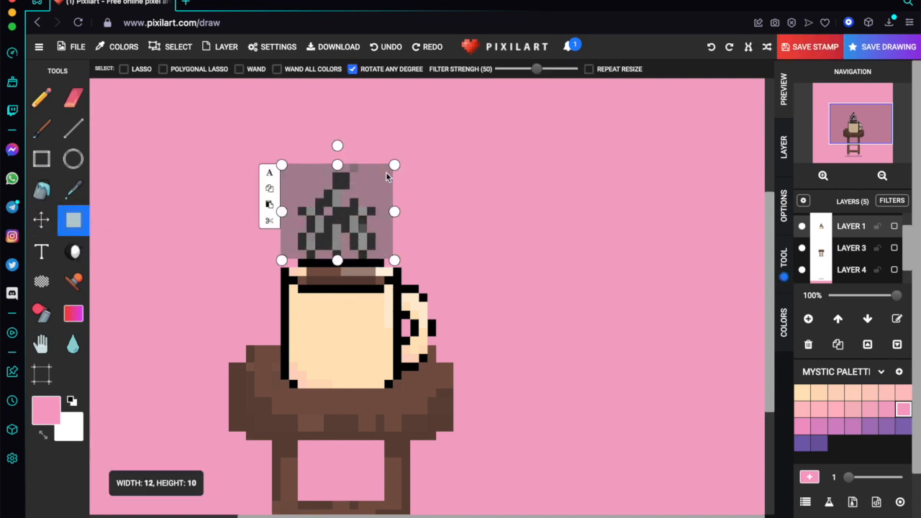
click(269, 222)
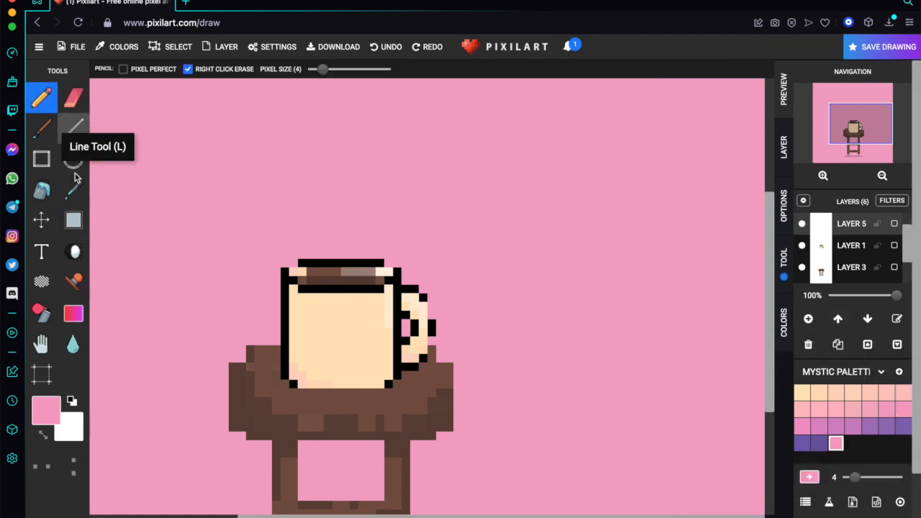
- Set the colours to black and grey #696969 and draw new wavy steam above the mug with a 1-pixel pencil
click(56, 403)
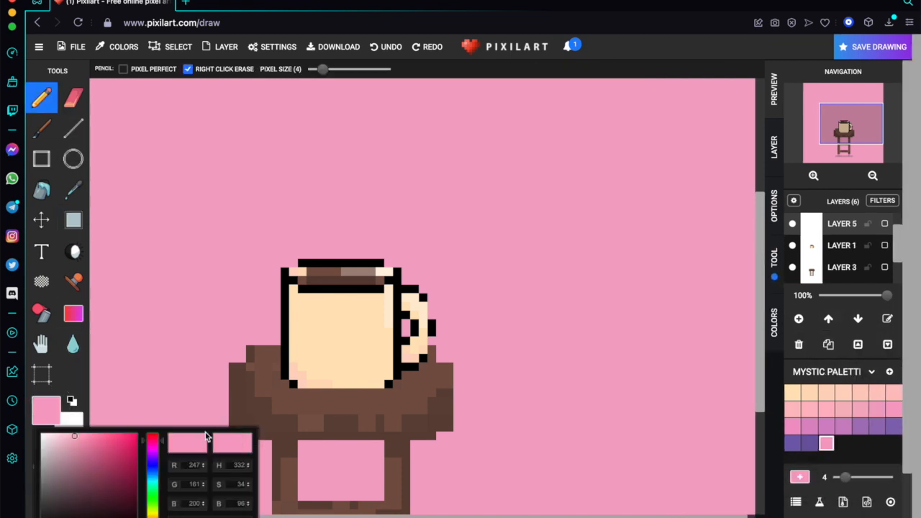
drag(70, 495, 40, 517)
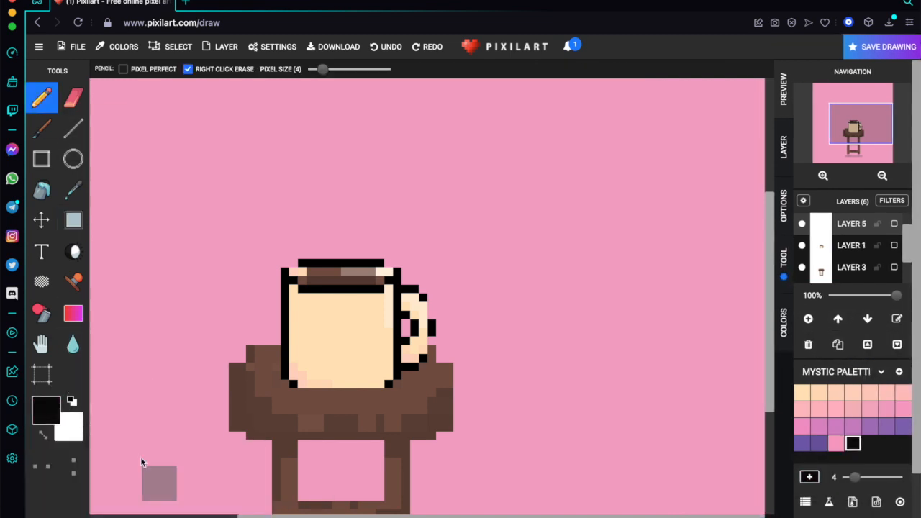
click(72, 425)
click(123, 370)
drag(123, 370, 41, 367)
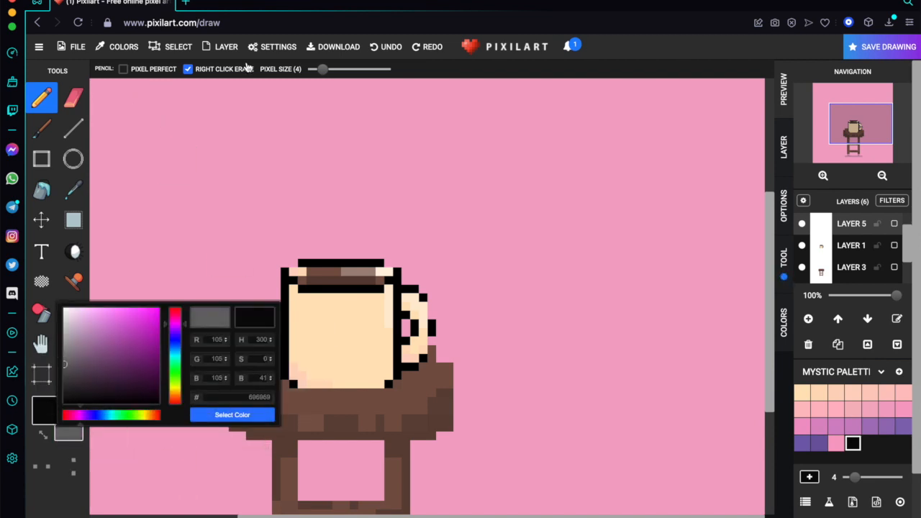
drag(322, 68, 314, 68)
click(346, 241)
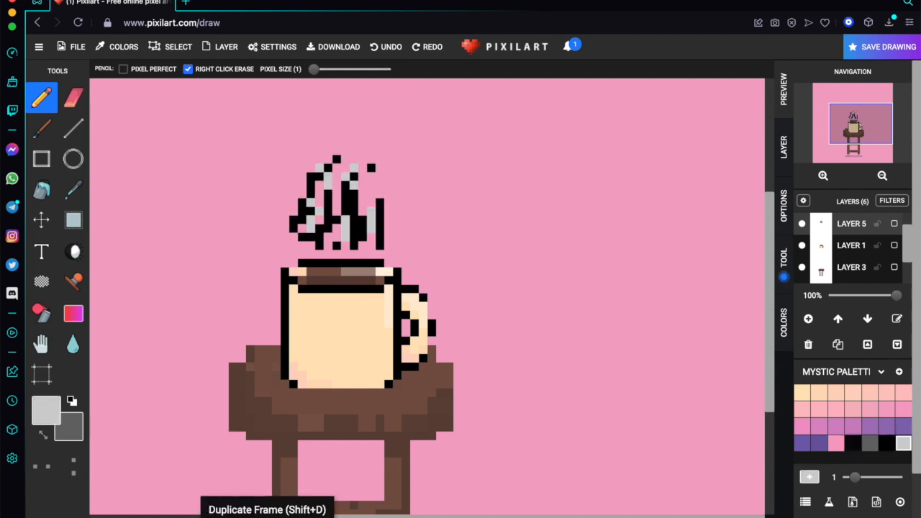
- Compare the steam in frames 1 and 2 by switching back and forth between them
click(124, 508)
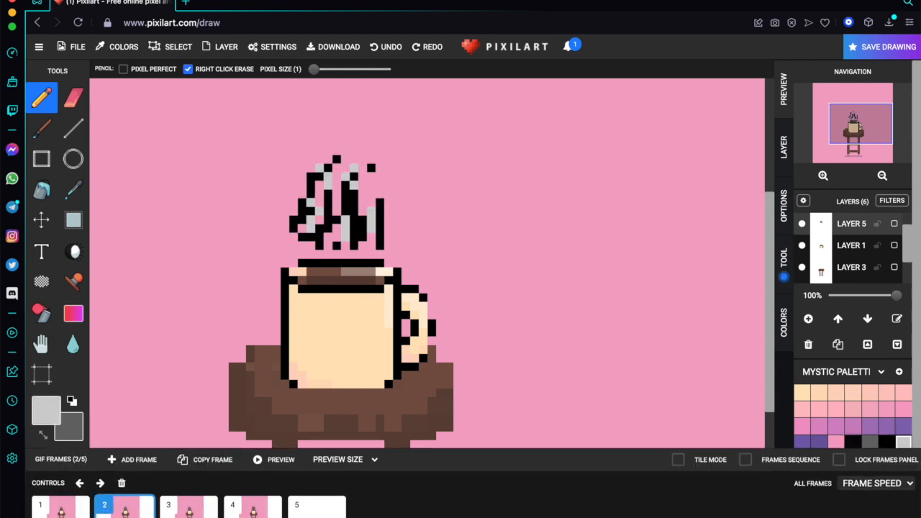
click(69, 513)
click(106, 510)
click(83, 510)
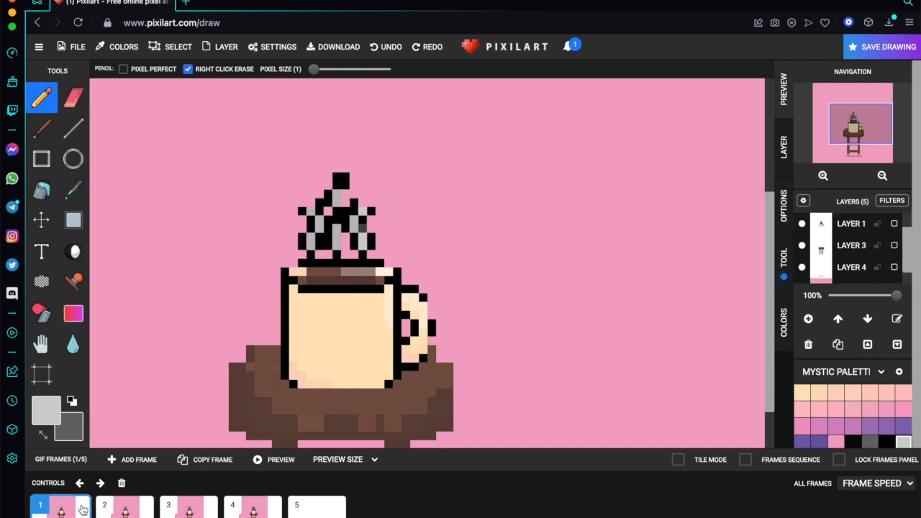
click(133, 513)
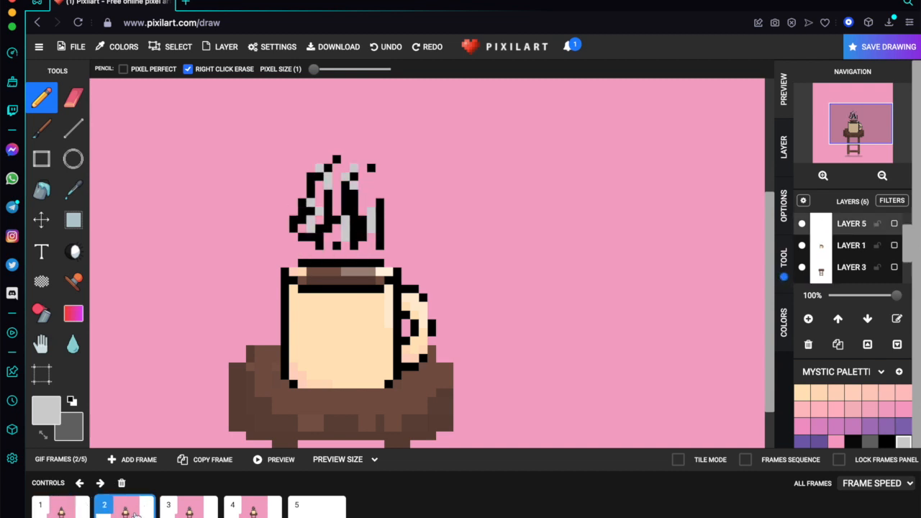
click(71, 513)
click(129, 513)
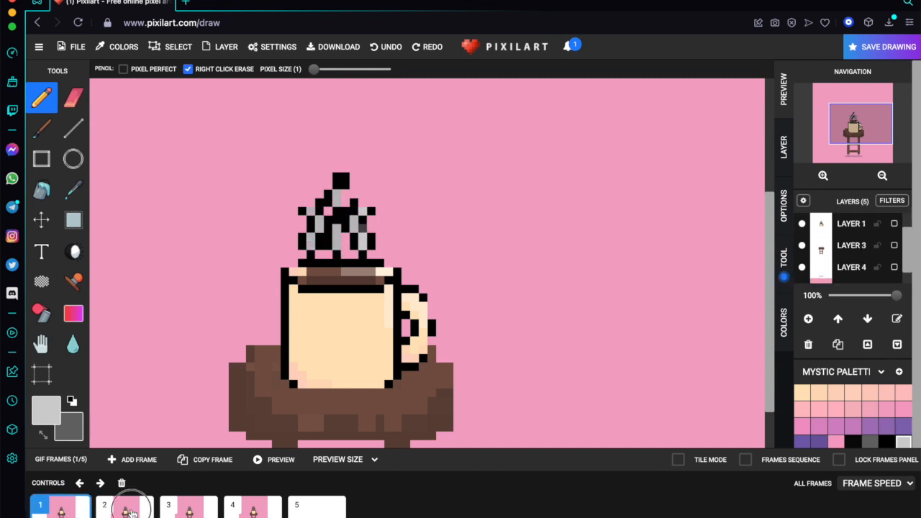
- Erase parts of the steam in frame 3 and shift the remaining pixels slightly up and left
click(203, 513)
click(73, 97)
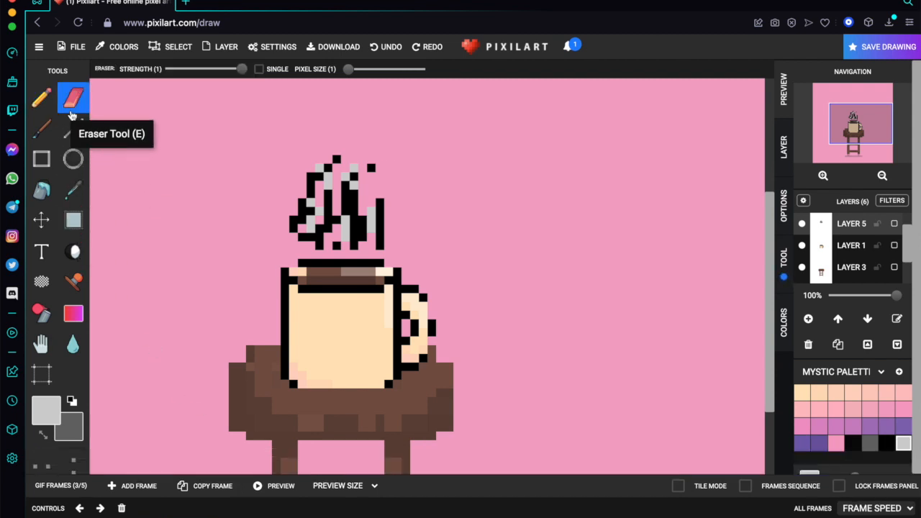
click(293, 222)
mouse_move(327, 167)
mouse_down()
mouse_move(335, 165)
mouse_move(308, 211)
mouse_move(335, 161)
mouse_move(345, 199)
mouse_move(389, 203)
mouse_move(380, 248)
mouse_move(336, 226)
mouse_move(331, 214)
mouse_move(340, 214)
mouse_up()
click(41, 223)
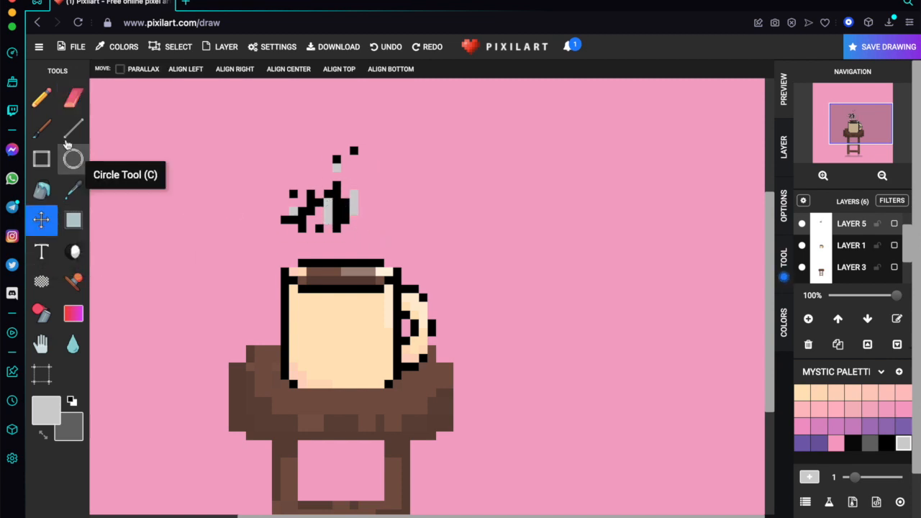
- Erase the stray pixels beside frame 3's steam and add light grey and black pixels to reshape it
click(41, 97)
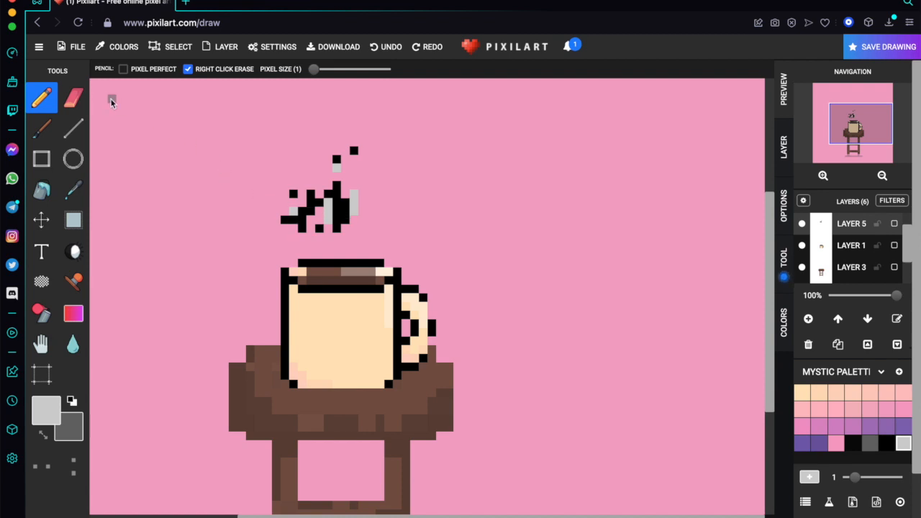
click(73, 97)
mouse_move(291, 227)
mouse_down()
mouse_move(285, 191)
mouse_move(292, 228)
mouse_up()
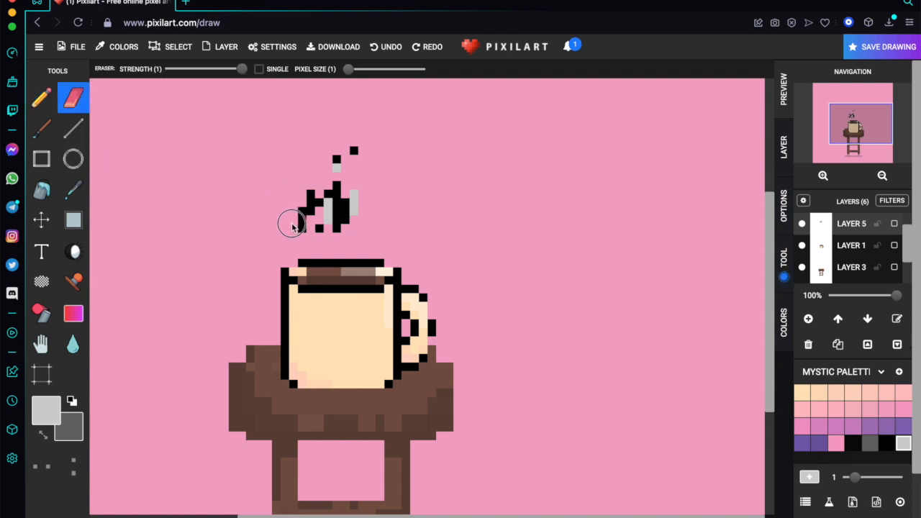
click(41, 97)
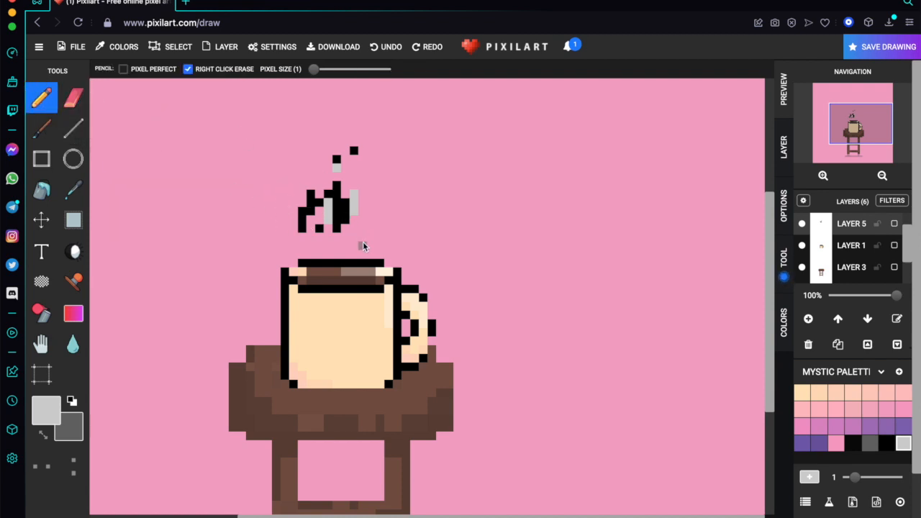
drag(362, 244, 362, 210)
drag(333, 238, 328, 207)
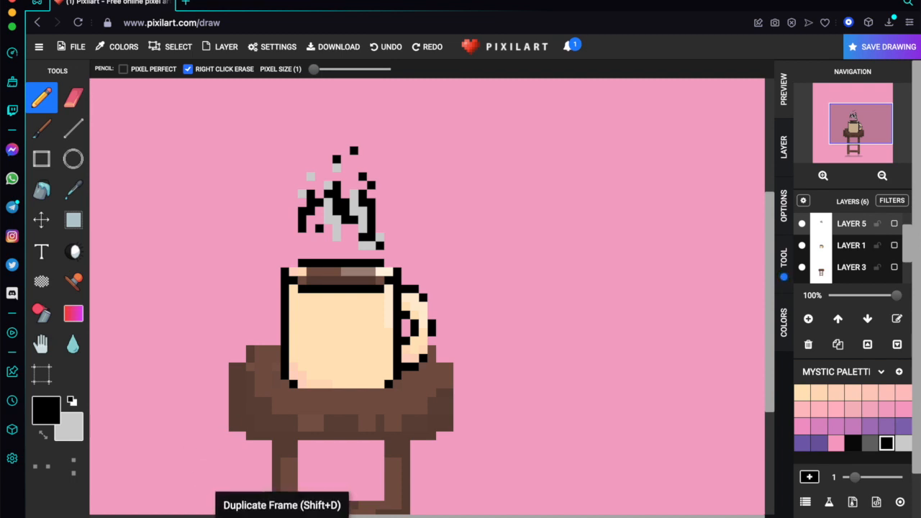
- Go through frames 1 to 5 in order to check how the steam changes between them
mouse_move(217, 515)
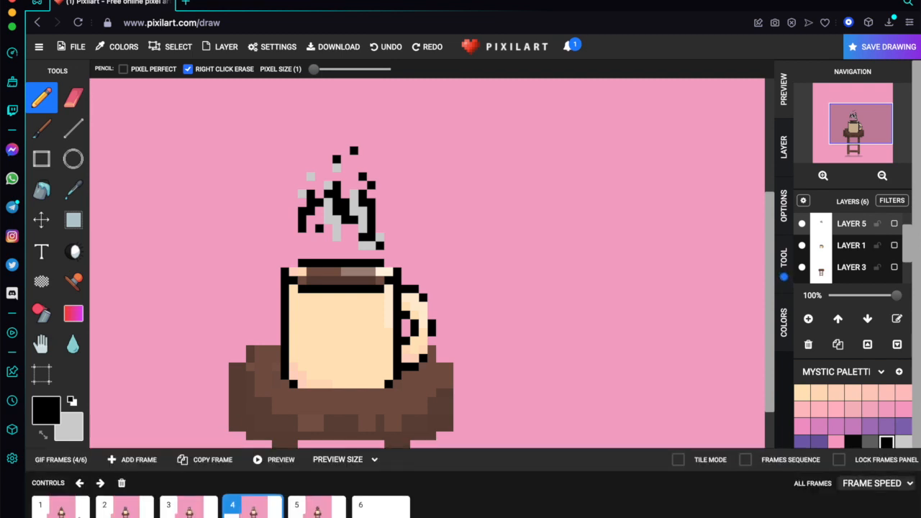
click(77, 515)
click(130, 516)
click(193, 511)
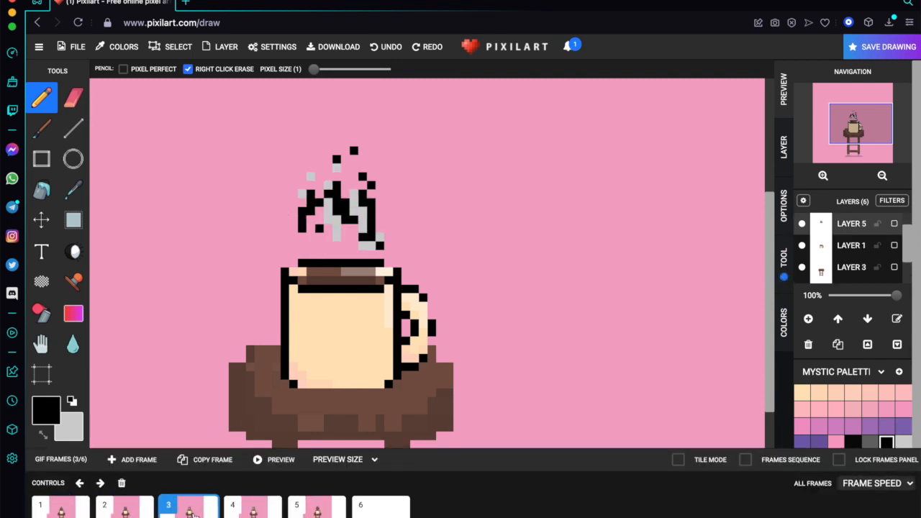
click(257, 511)
click(317, 511)
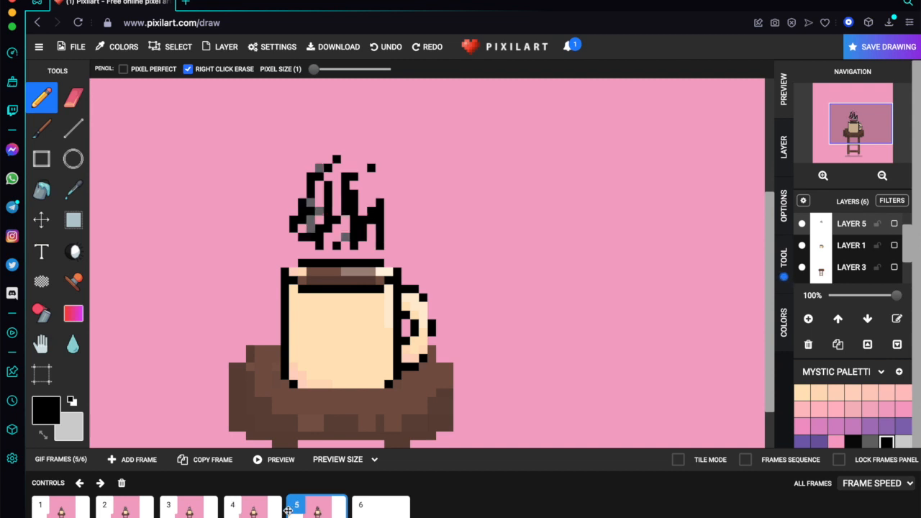
- Redraw the steam in frame 4 with black strokes and fill its gaps with light grey pixels
click(255, 512)
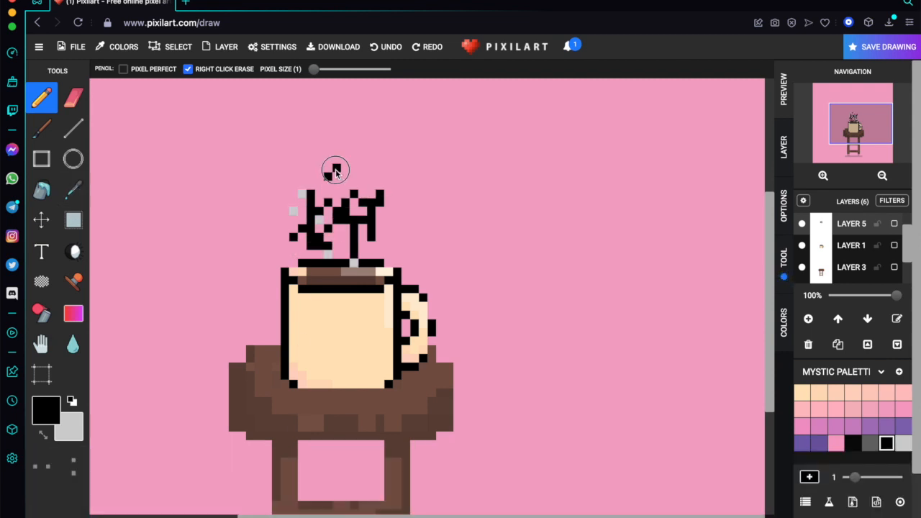
drag(293, 202, 294, 218)
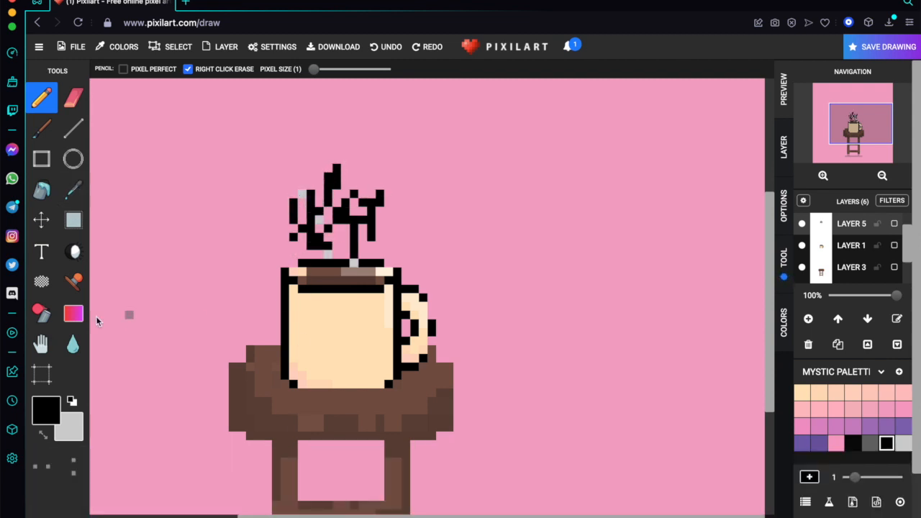
click(71, 400)
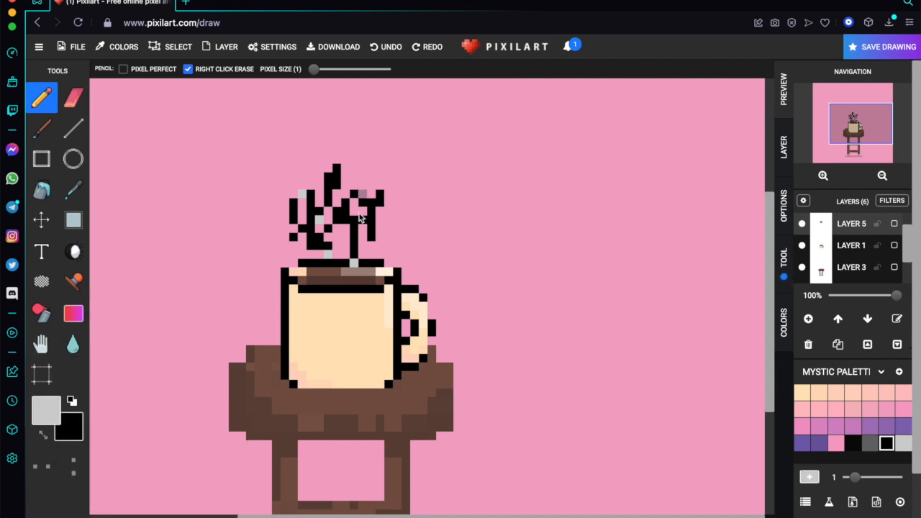
mouse_move(329, 234)
mouse_down()
mouse_move(318, 221)
mouse_move(363, 212)
mouse_up()
drag(382, 226, 381, 204)
drag(330, 170, 303, 230)
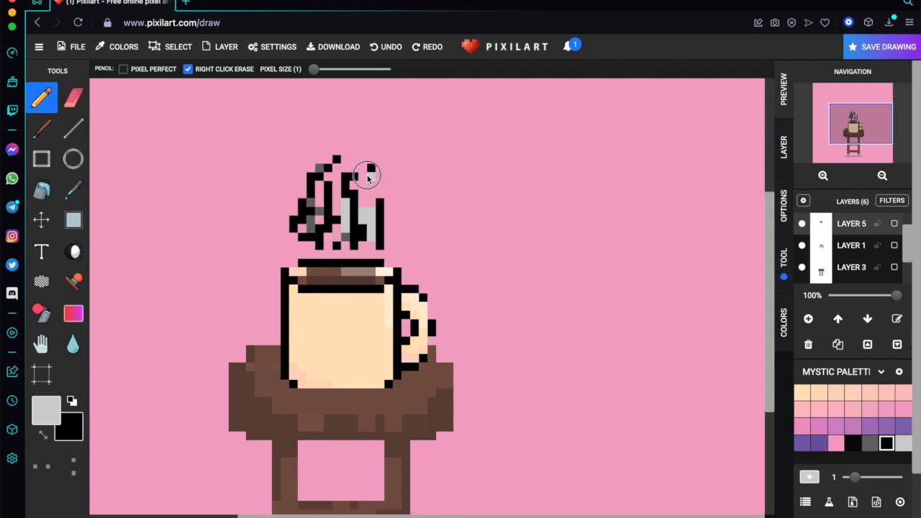
- Shade the steam in frame 5 with light grey pixels and delete the blank frame 6
mouse_move(370, 171)
mouse_down()
mouse_move(350, 199)
mouse_move(328, 194)
mouse_move(327, 248)
mouse_move(311, 234)
mouse_move(317, 185)
mouse_up()
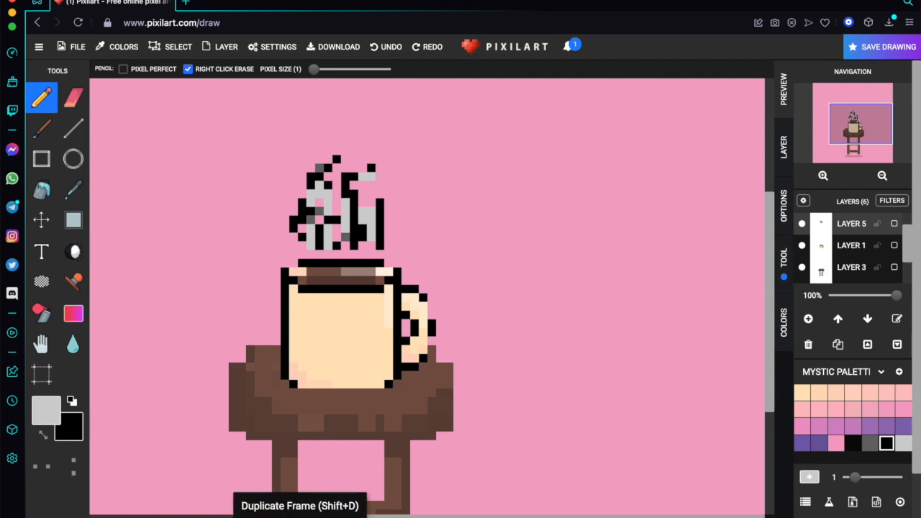
click(143, 516)
click(381, 510)
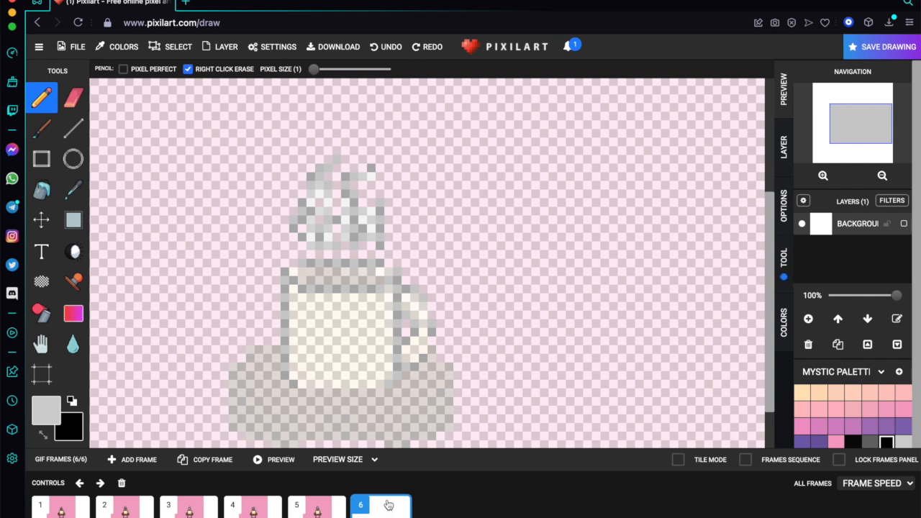
click(316, 508)
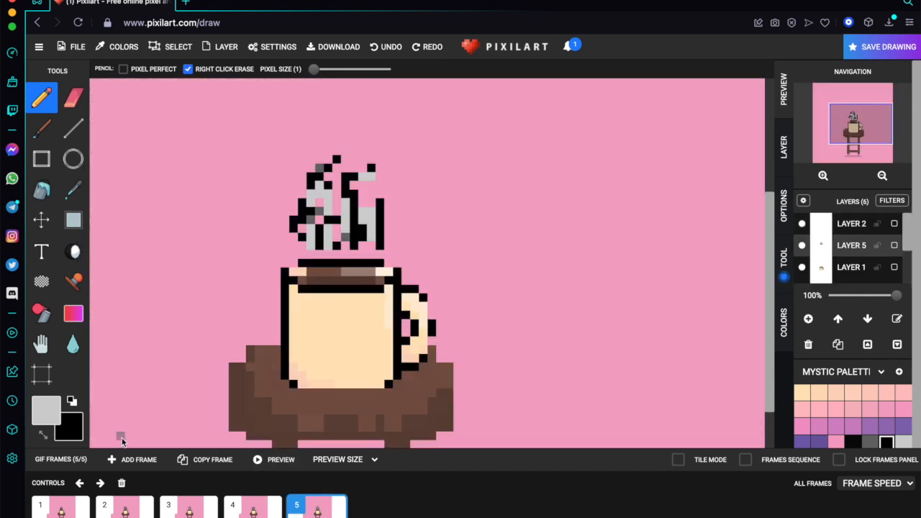
- Play the GIF preview of the steam animation and close it
click(273, 461)
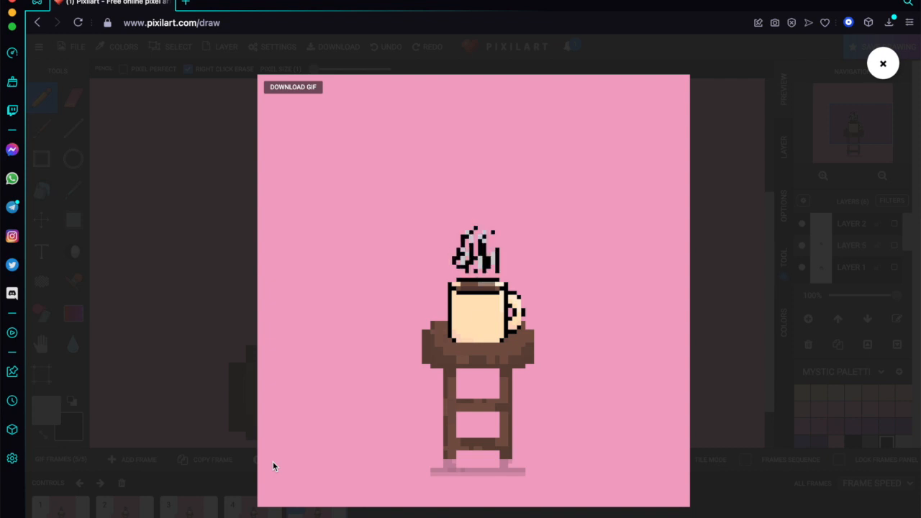
click(883, 63)
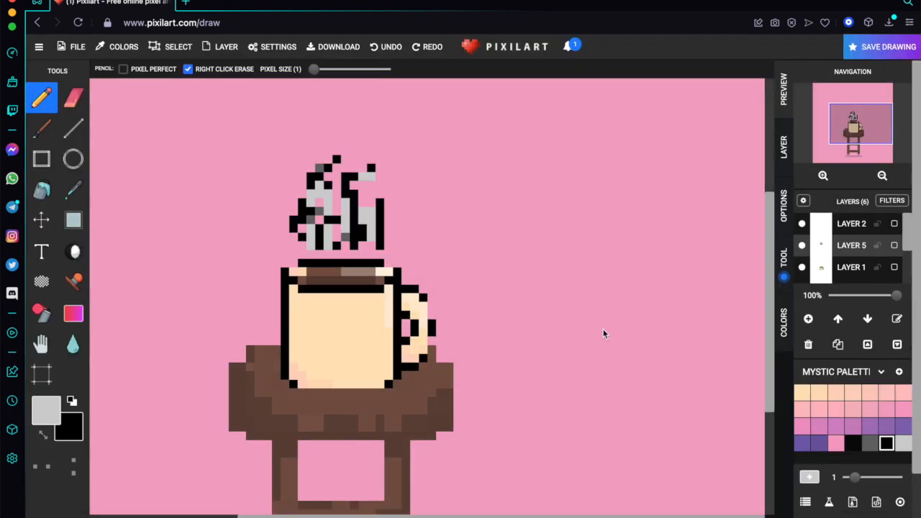
- Set the frame speed of frames 3, 4 and 5 to 200 ms and play the GIF preview to check the timing
scroll(206, 508, down, 5)
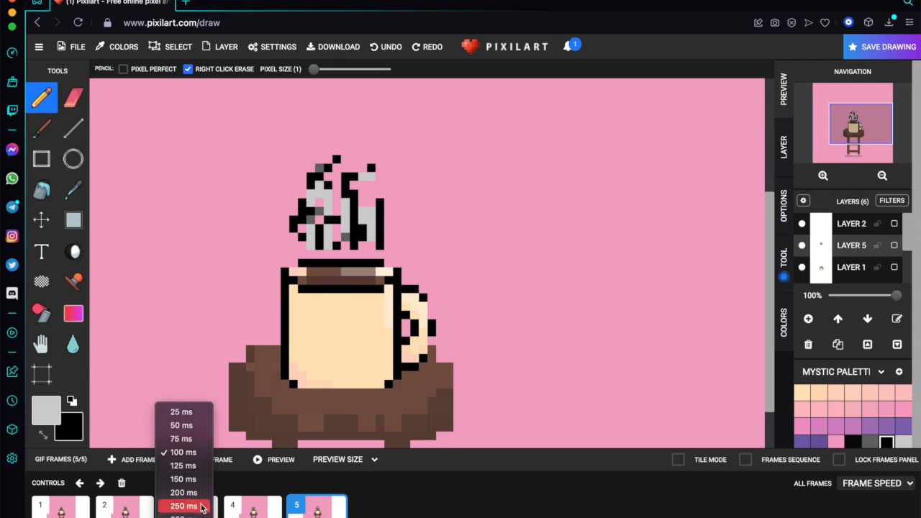
click(201, 498)
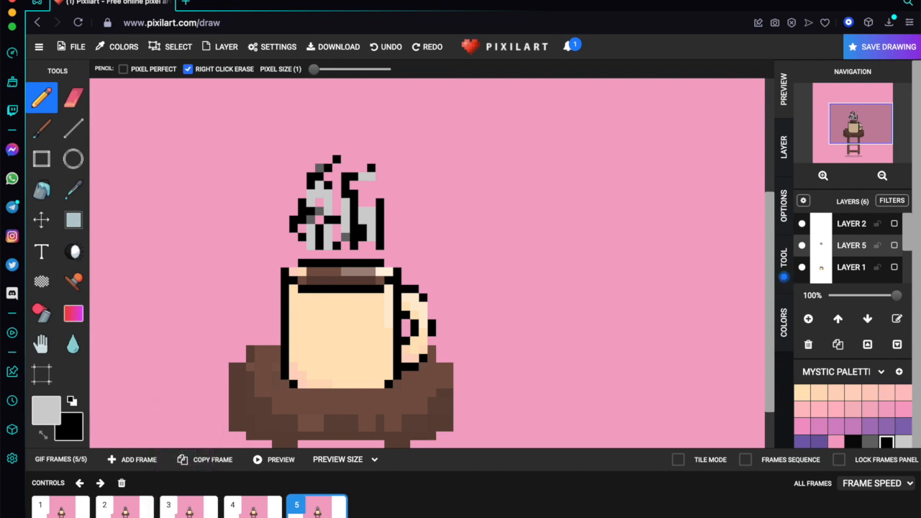
click(259, 511)
scroll(263, 511, down, 2)
scroll(259, 504, down, 3)
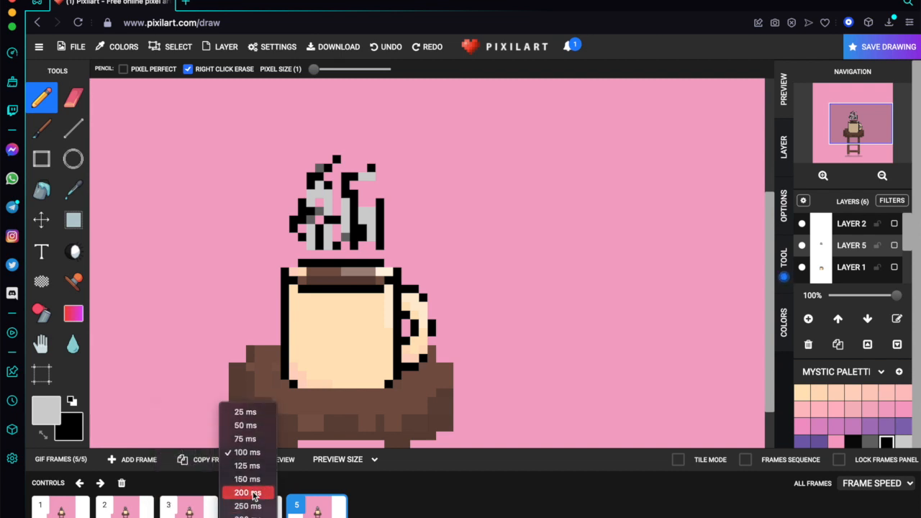
click(253, 496)
click(323, 511)
scroll(316, 512, down, 4)
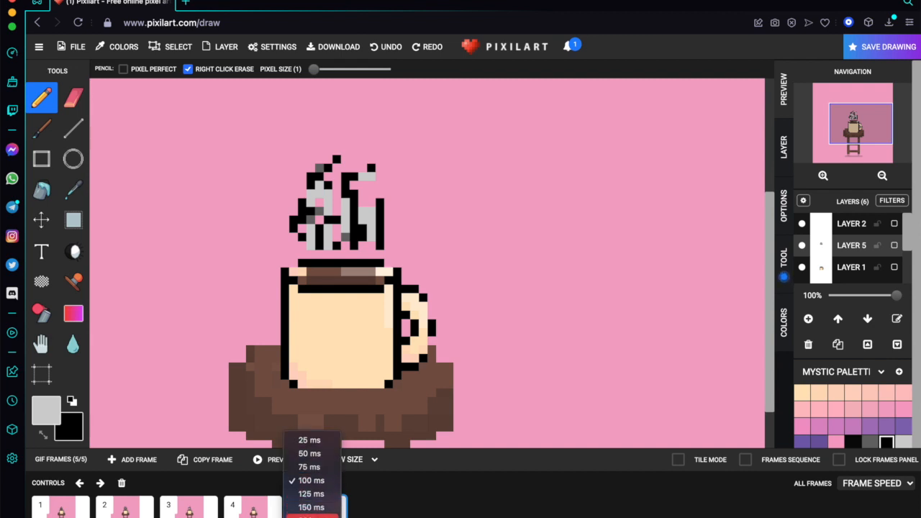
click(311, 516)
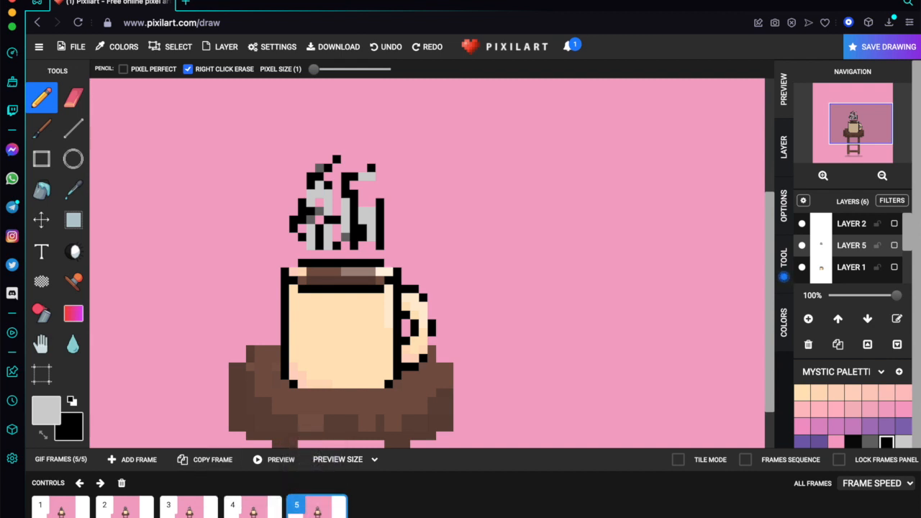
click(280, 461)
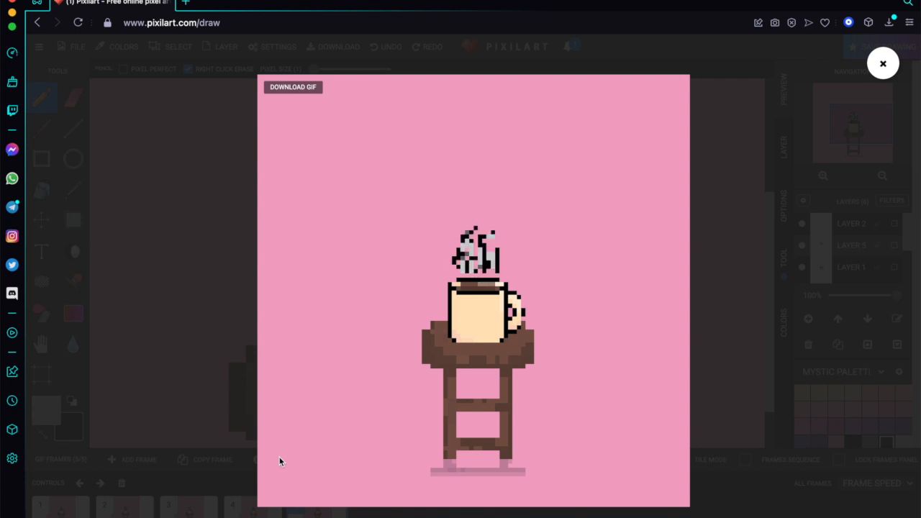
click(882, 64)
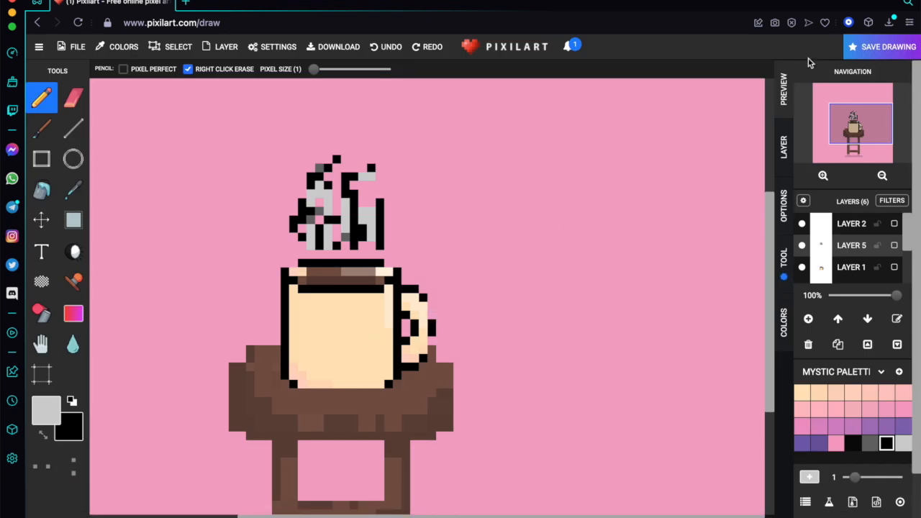
- Open the PNG and GIF download options and scale the export for web, 1600 by 1600 pixels
click(879, 47)
click(290, 241)
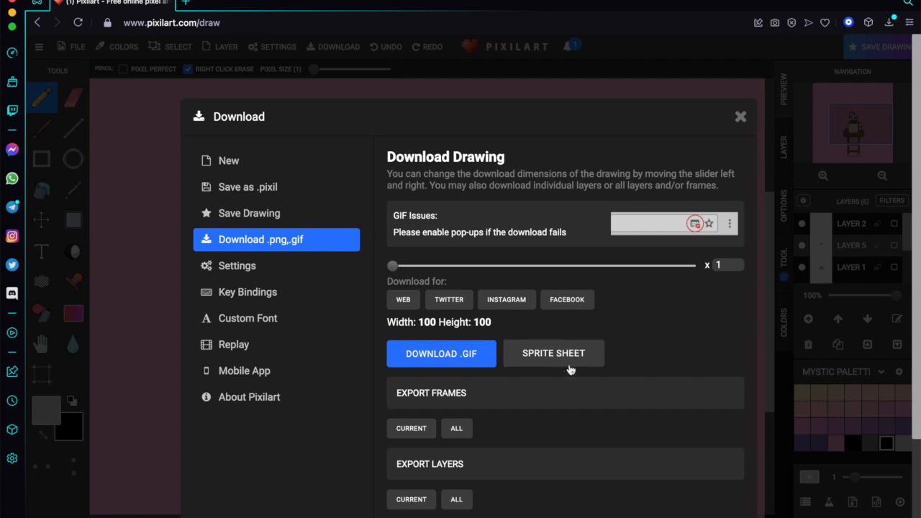
click(468, 354)
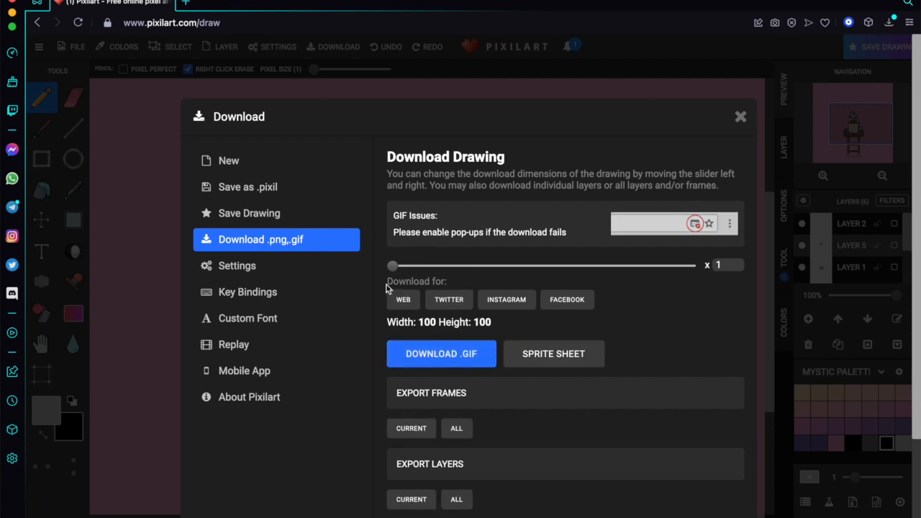
click(403, 298)
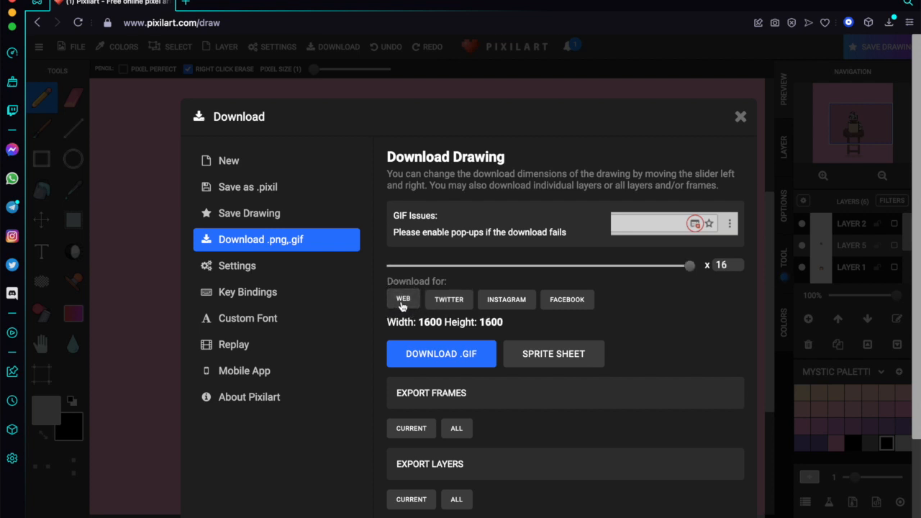
- Look at the upload form for saving the drawing online and return to the download options
scroll(482, 408, down, 1)
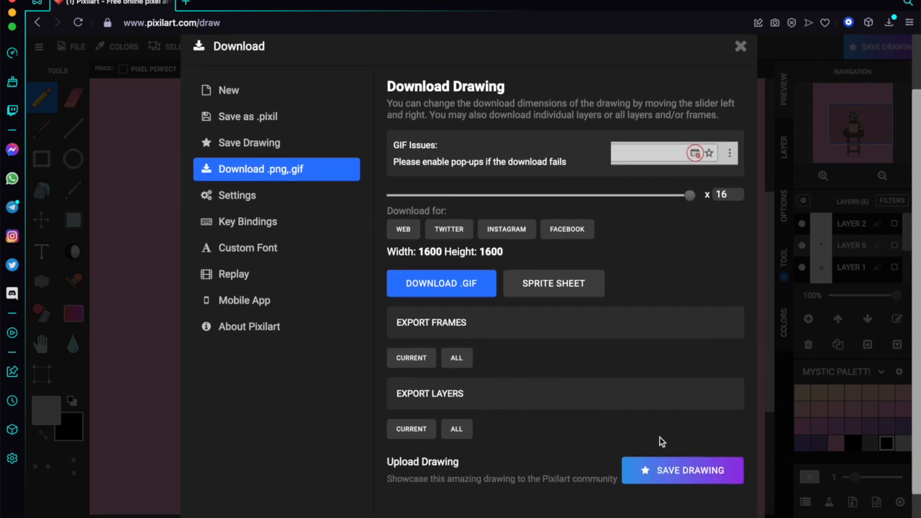
click(675, 470)
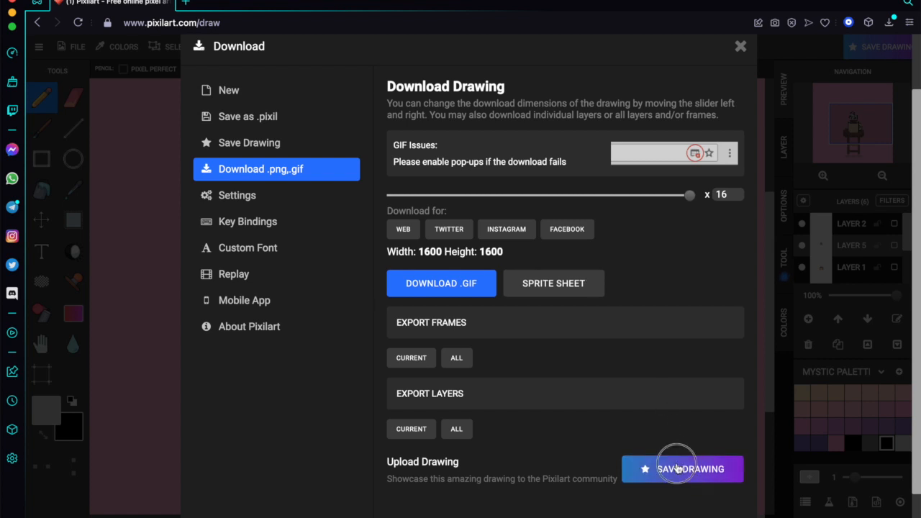
click(443, 158)
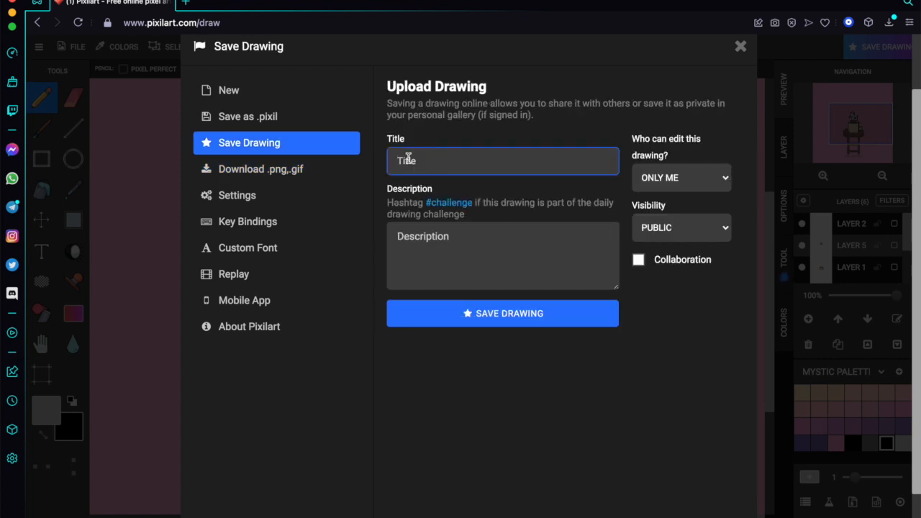
click(298, 173)
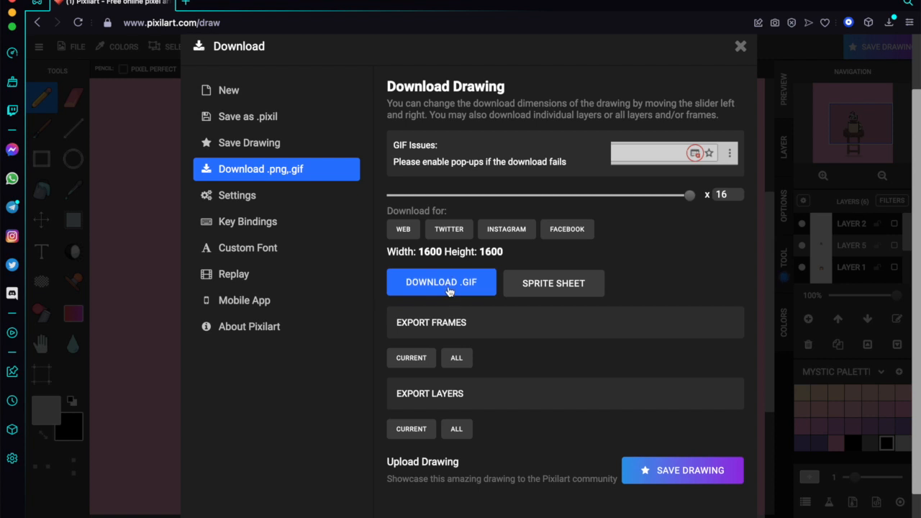
- Download the web-sized animation as a GIF named nft_mug2022 into the NFTS folder
click(402, 230)
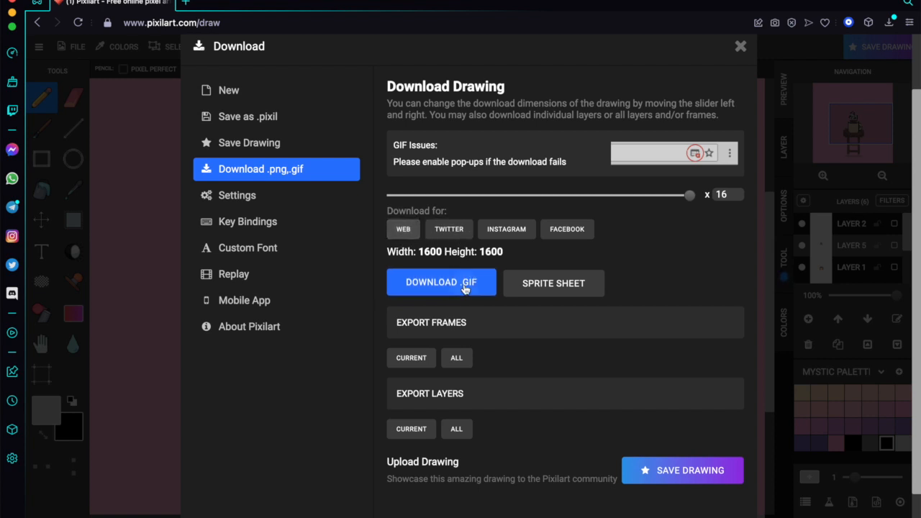
click(467, 285)
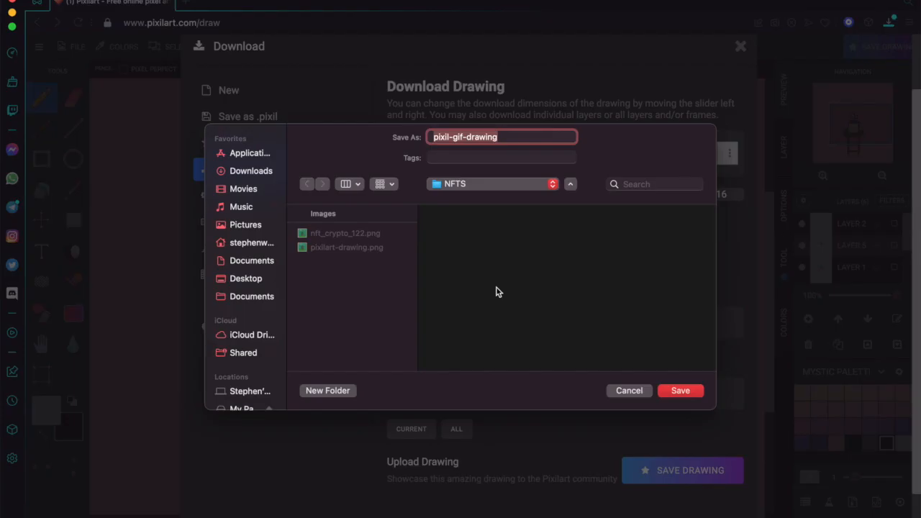
text(nft_mug2)
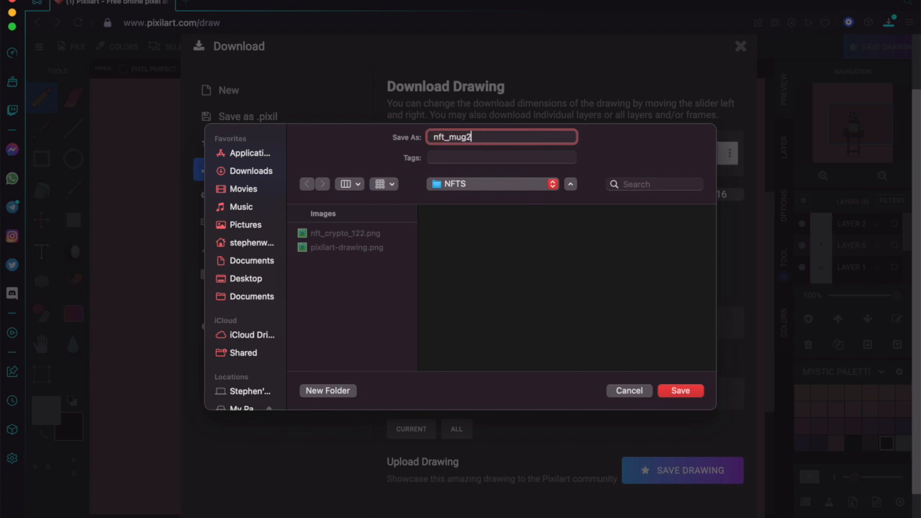
text(013)
key(Return)
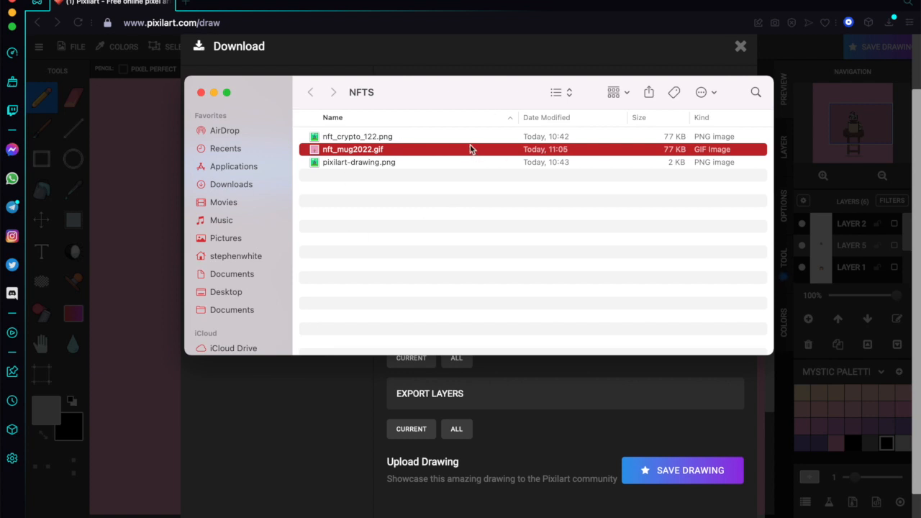
- Preview nft_mug2022.gif in Finder, close the NFTS folder window and leave the download dialog
key(space)
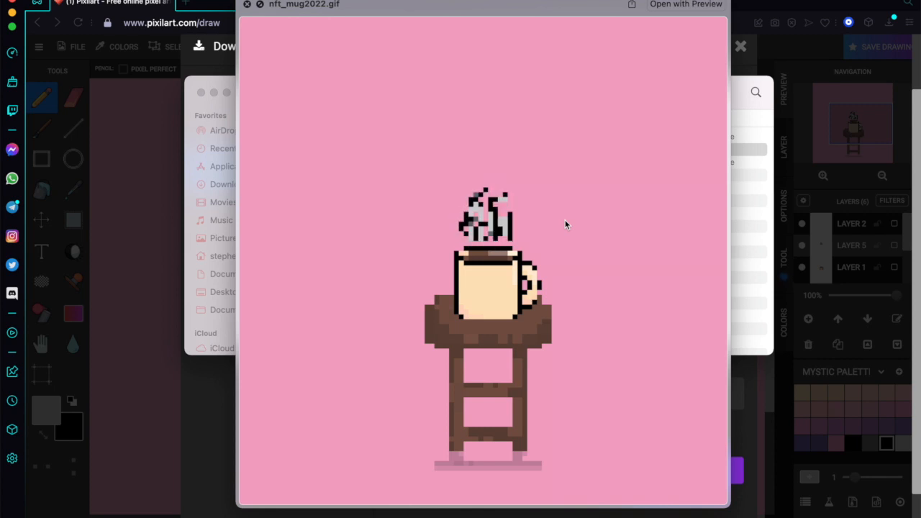
key(space)
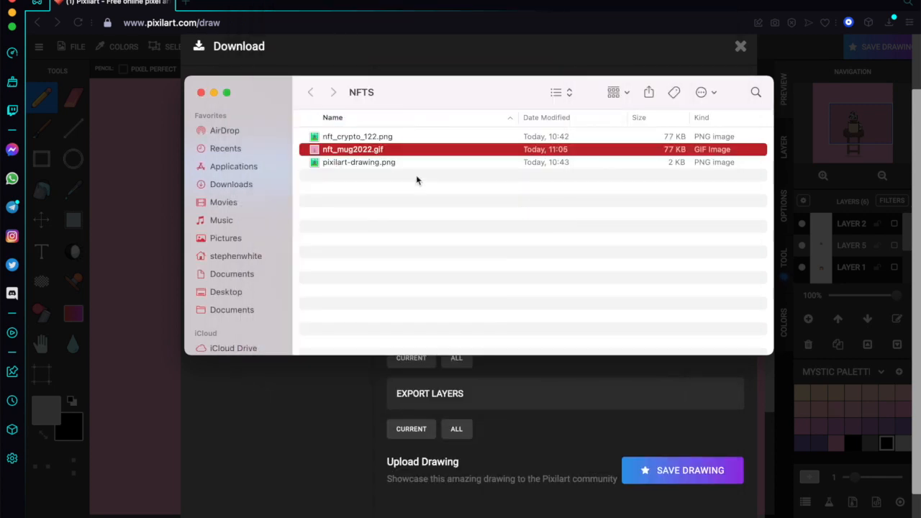
click(201, 92)
click(115, 178)
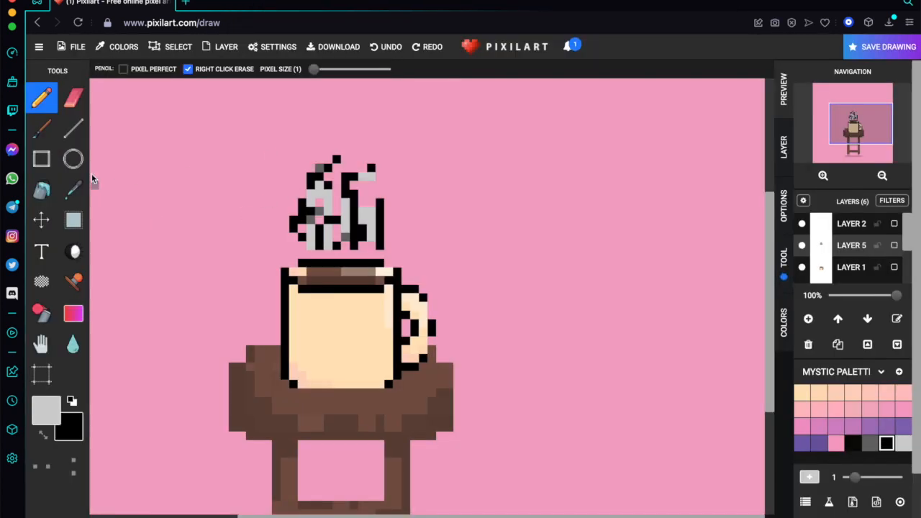
- Open the stamp gallery and browse its new, favorite, private and popular stamps
click(74, 280)
scroll(394, 311, down, 3)
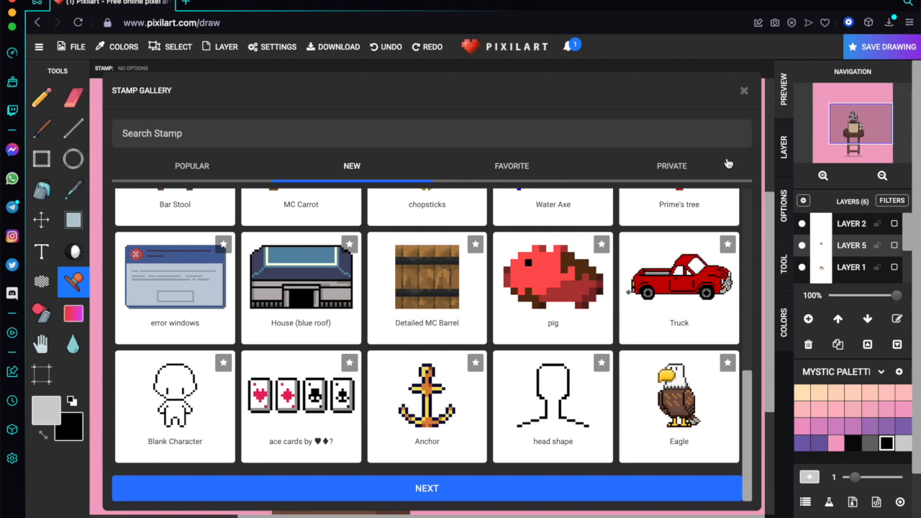
click(525, 167)
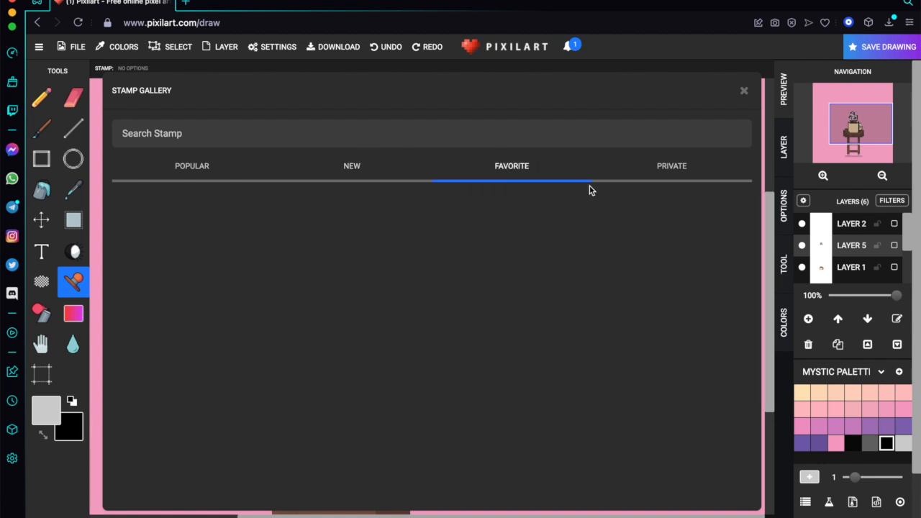
click(677, 167)
click(220, 166)
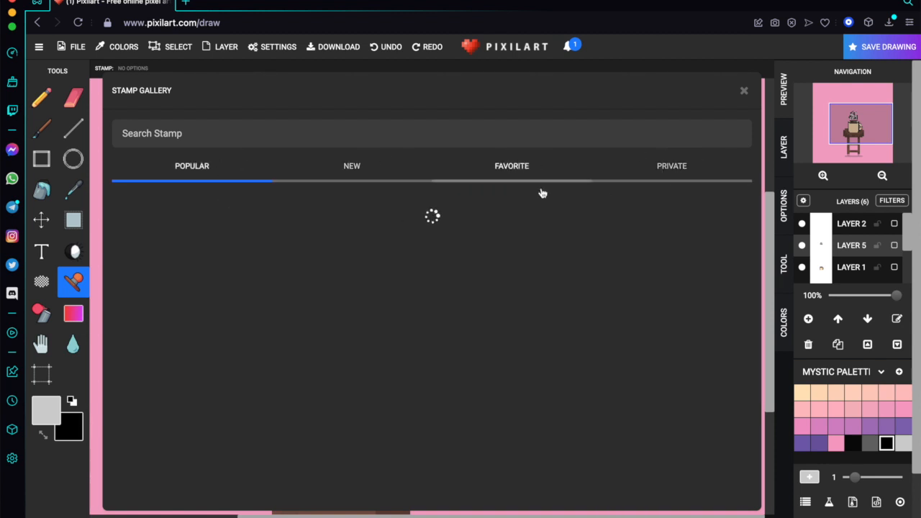